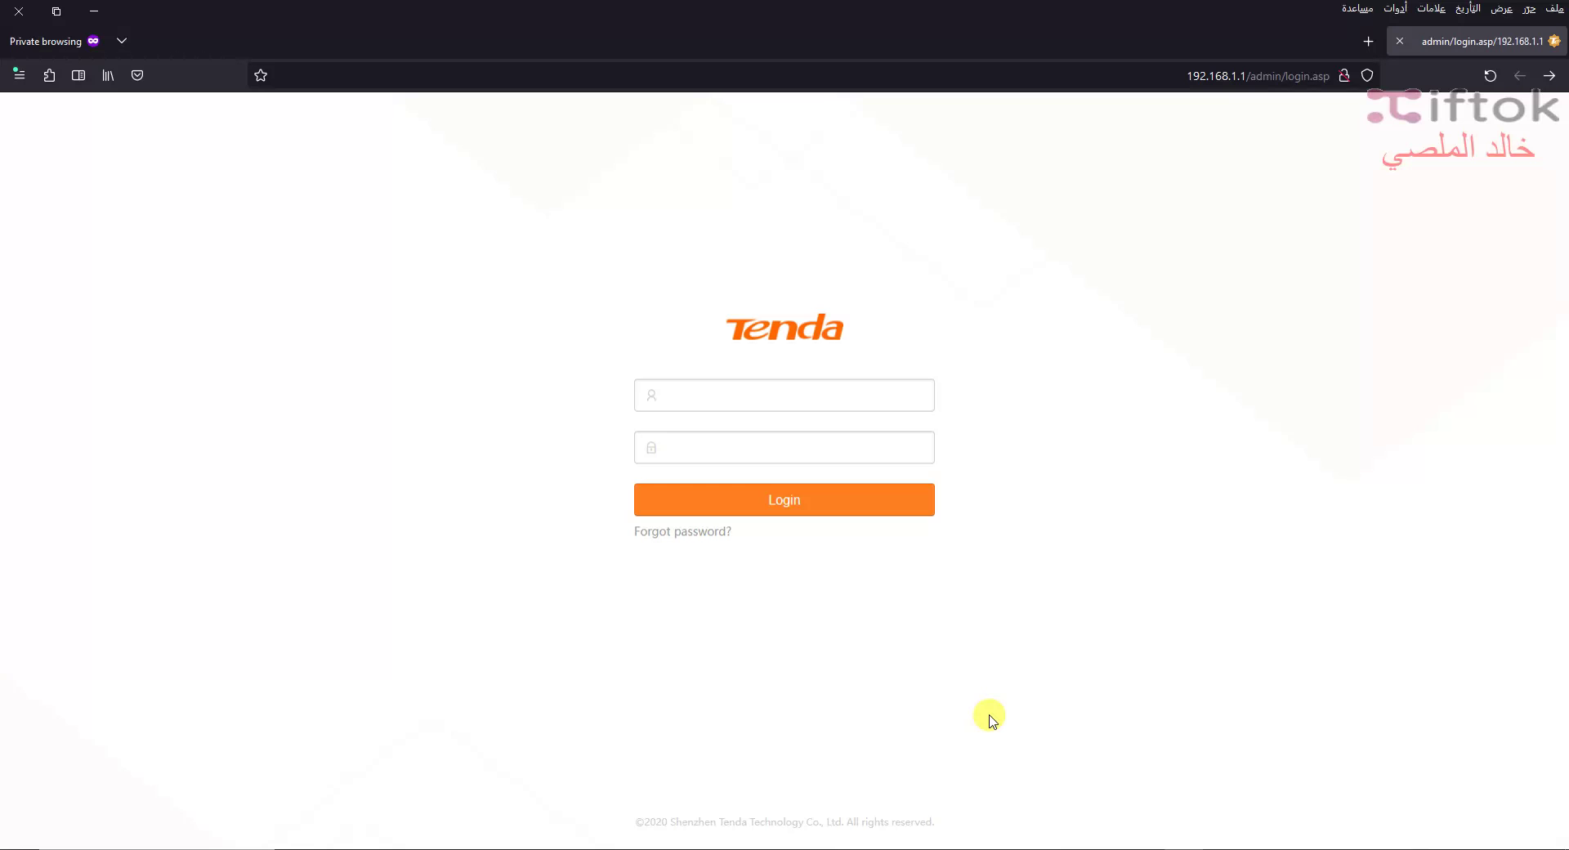
- Log in and open the advanced System Status page to check device V12V1.0 and firmware V56.1.1.6
click(882, 489)
click(862, 119)
drag(864, 363, 1003, 364)
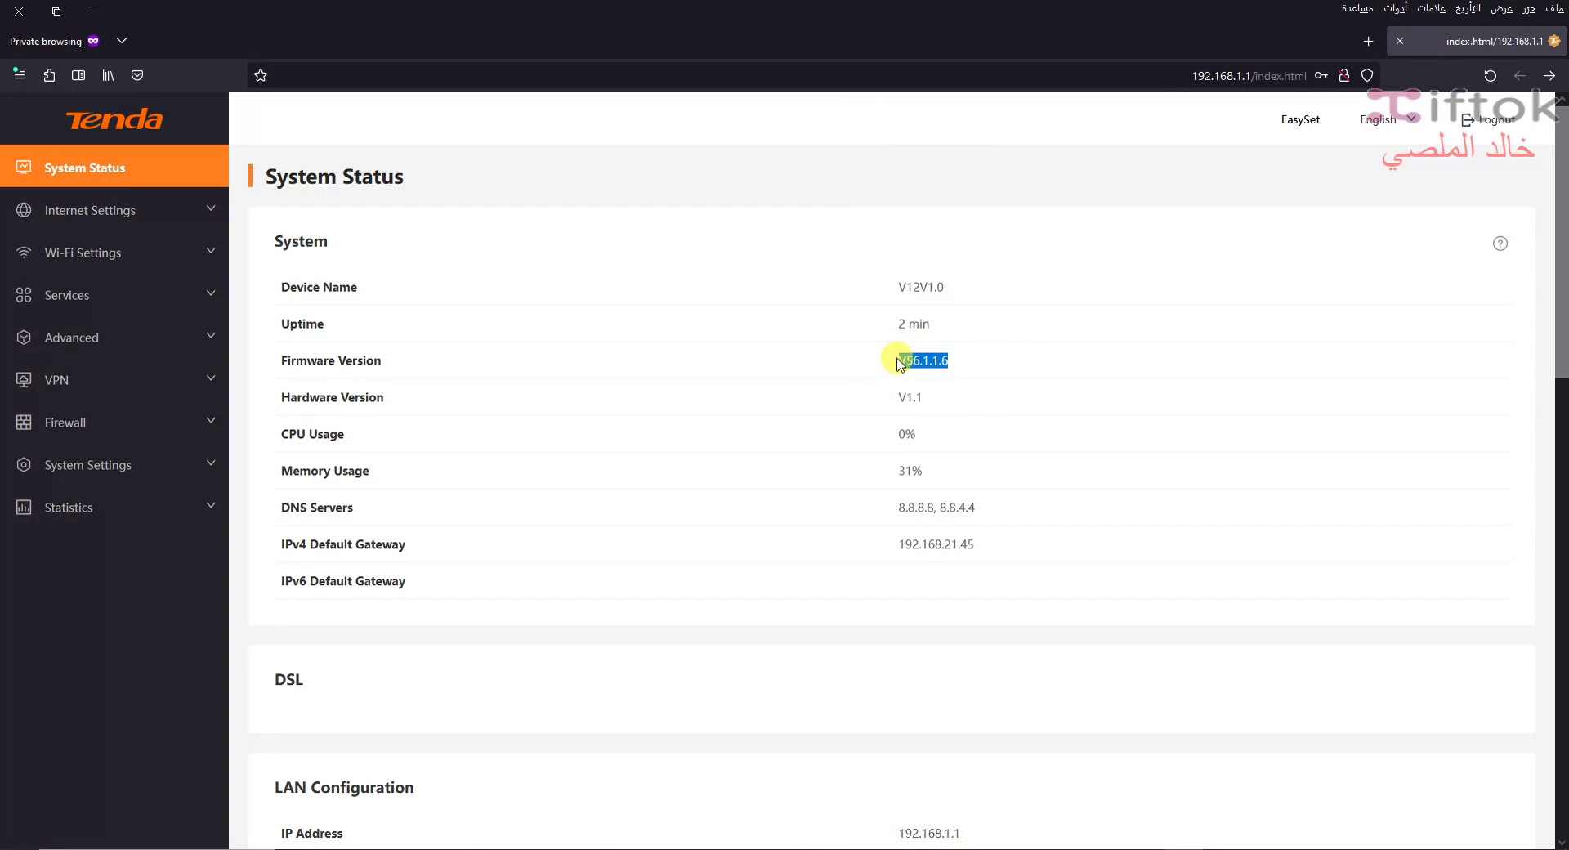
drag(920, 287, 986, 292)
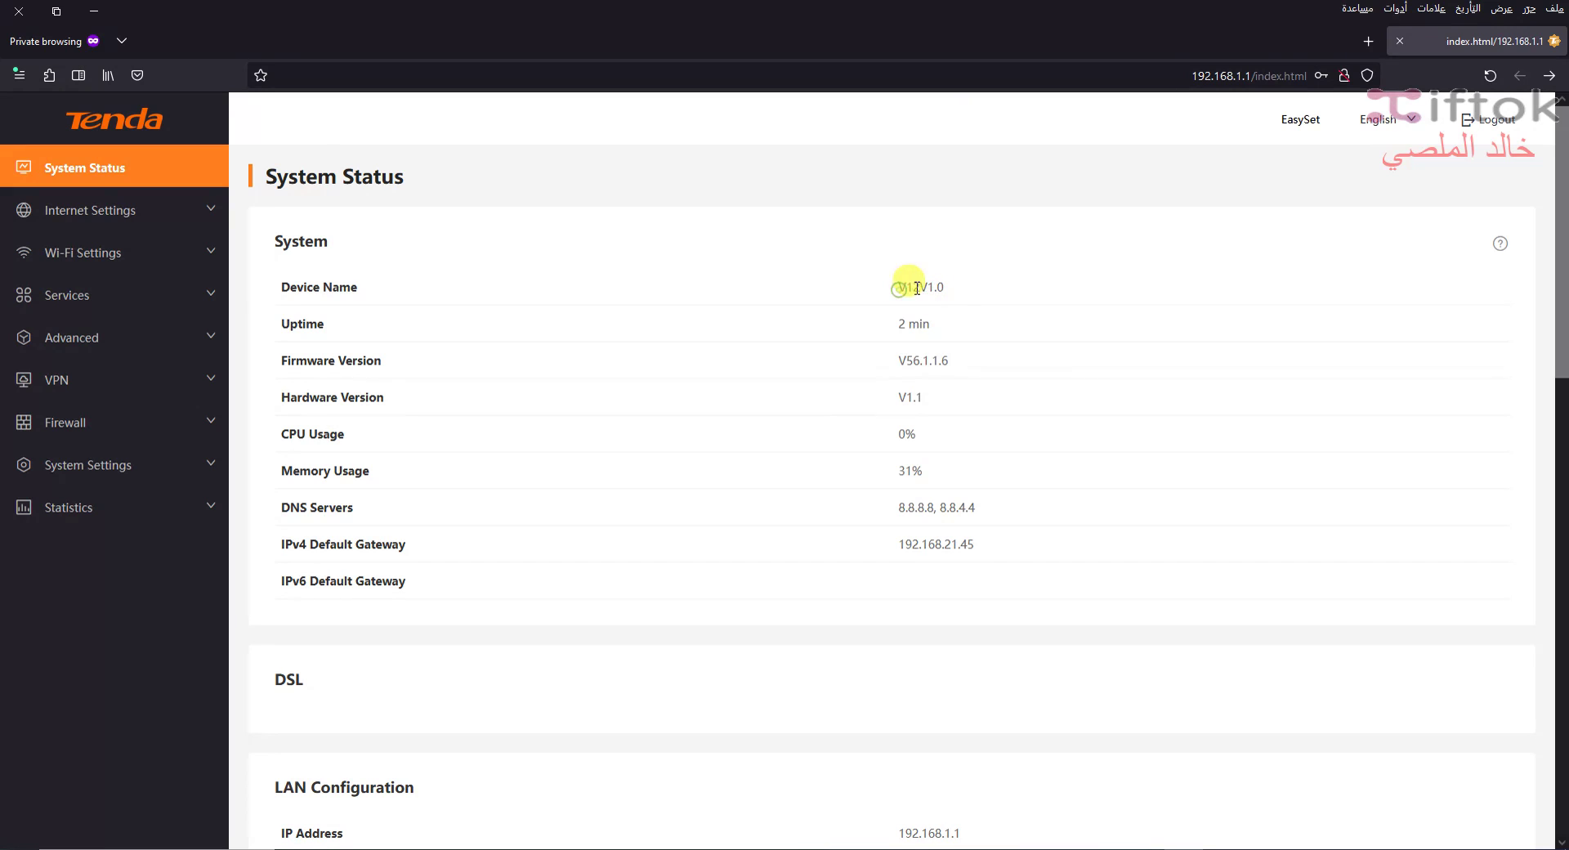
- Go to the System Settings > Firmware Upgrade page
click(164, 338)
click(123, 210)
click(174, 588)
click(155, 572)
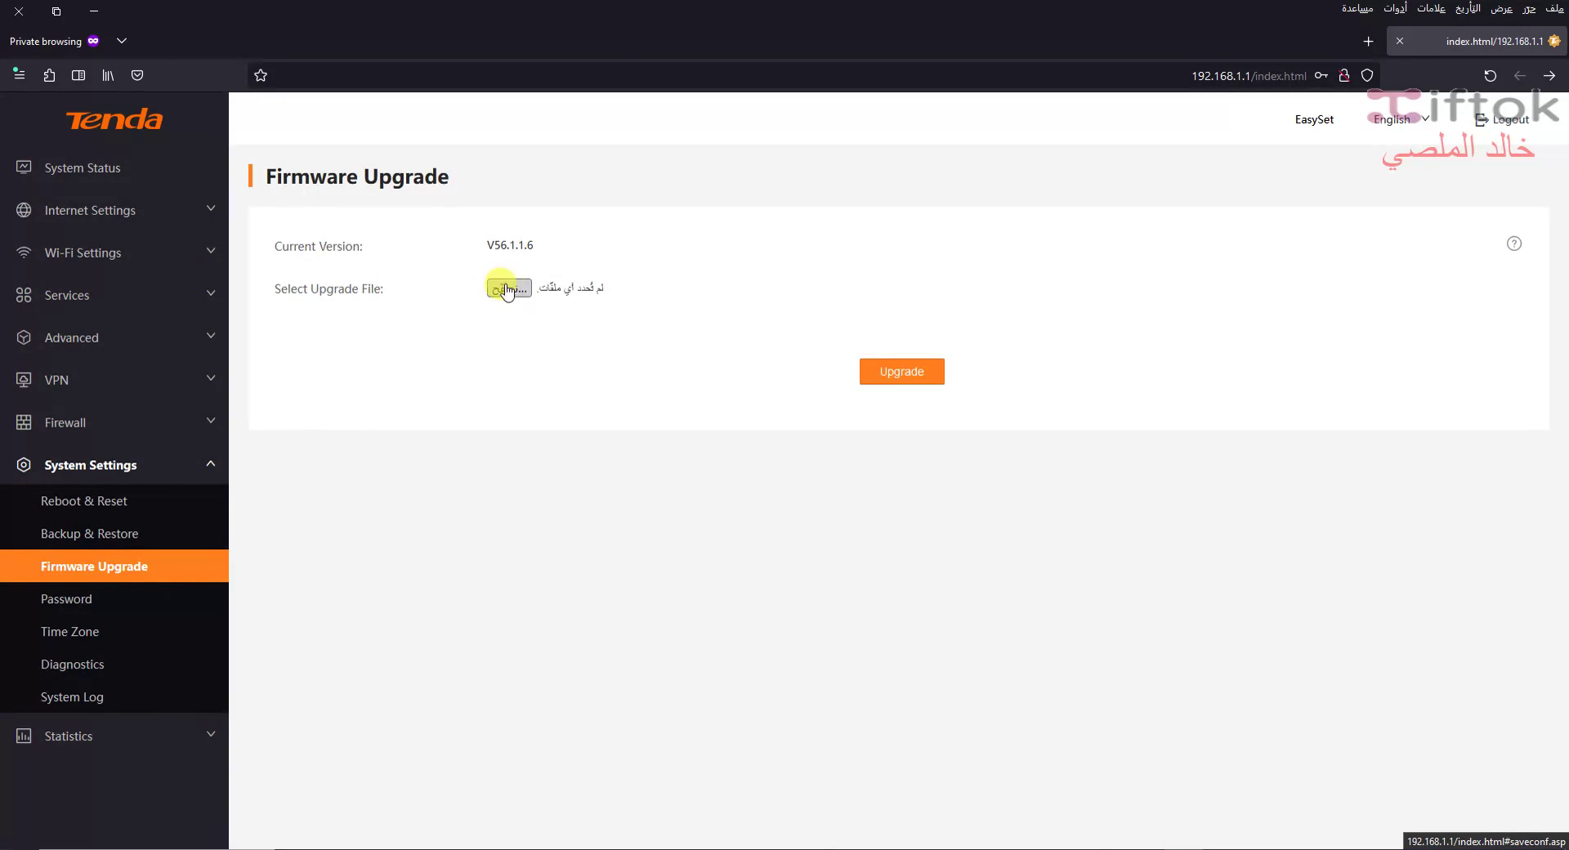
- Choose the downloaded firmware .bin file and start the upgrade
click(518, 291)
click(572, 74)
right_click(573, 75)
click(850, 311)
double_click(338, 155)
click(879, 374)
- Confirm the firmware upgrade and let the progress circle run
click(722, 499)
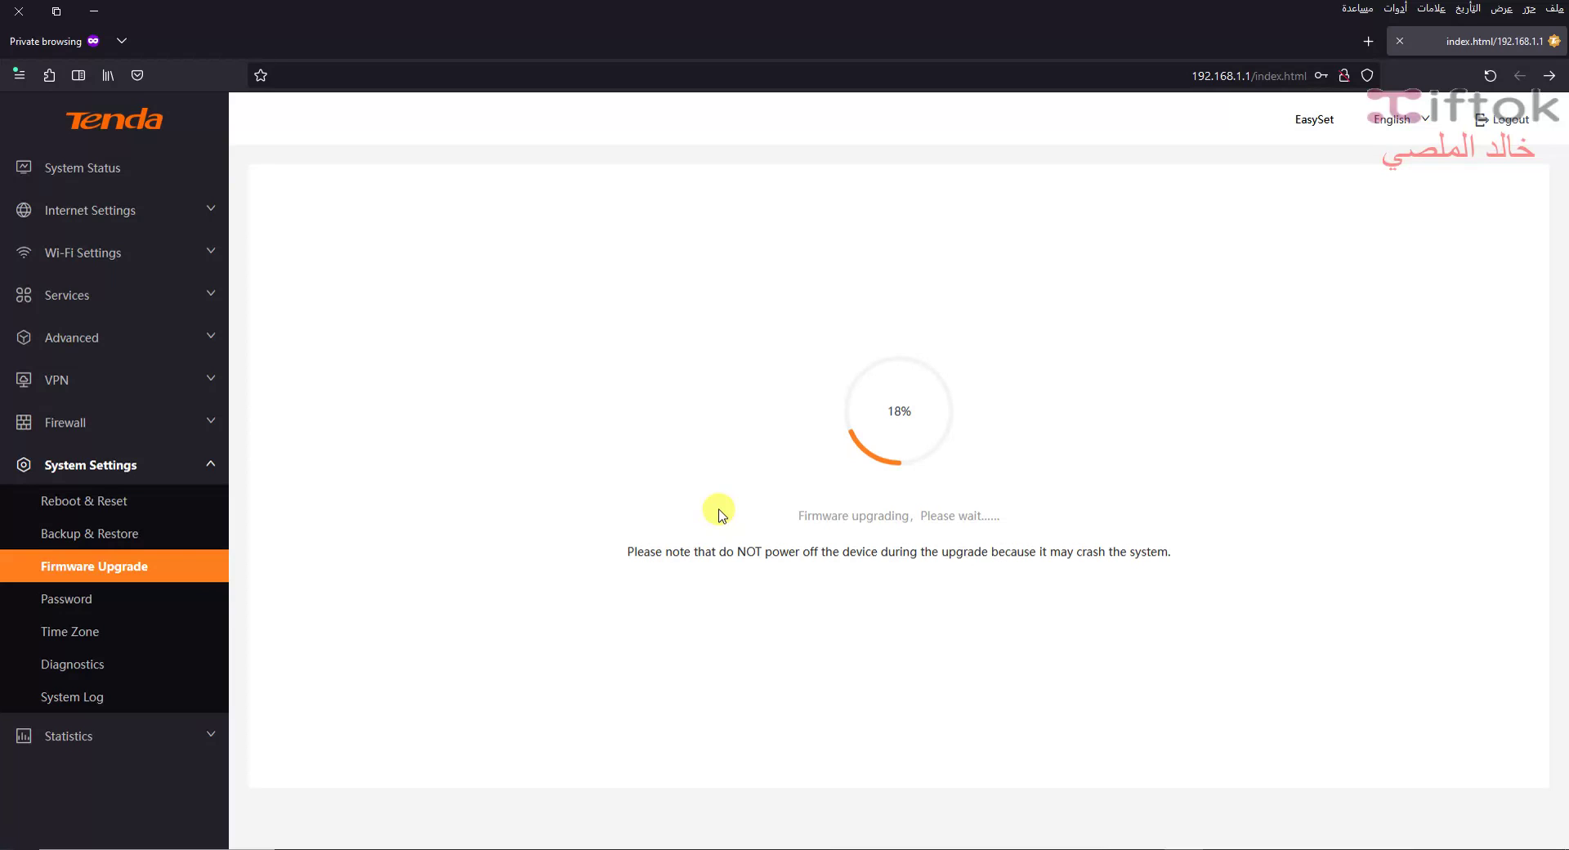
- Log back in and view the DHCP Static IP Lease reservations, including 192.168.1.2
click(793, 495)
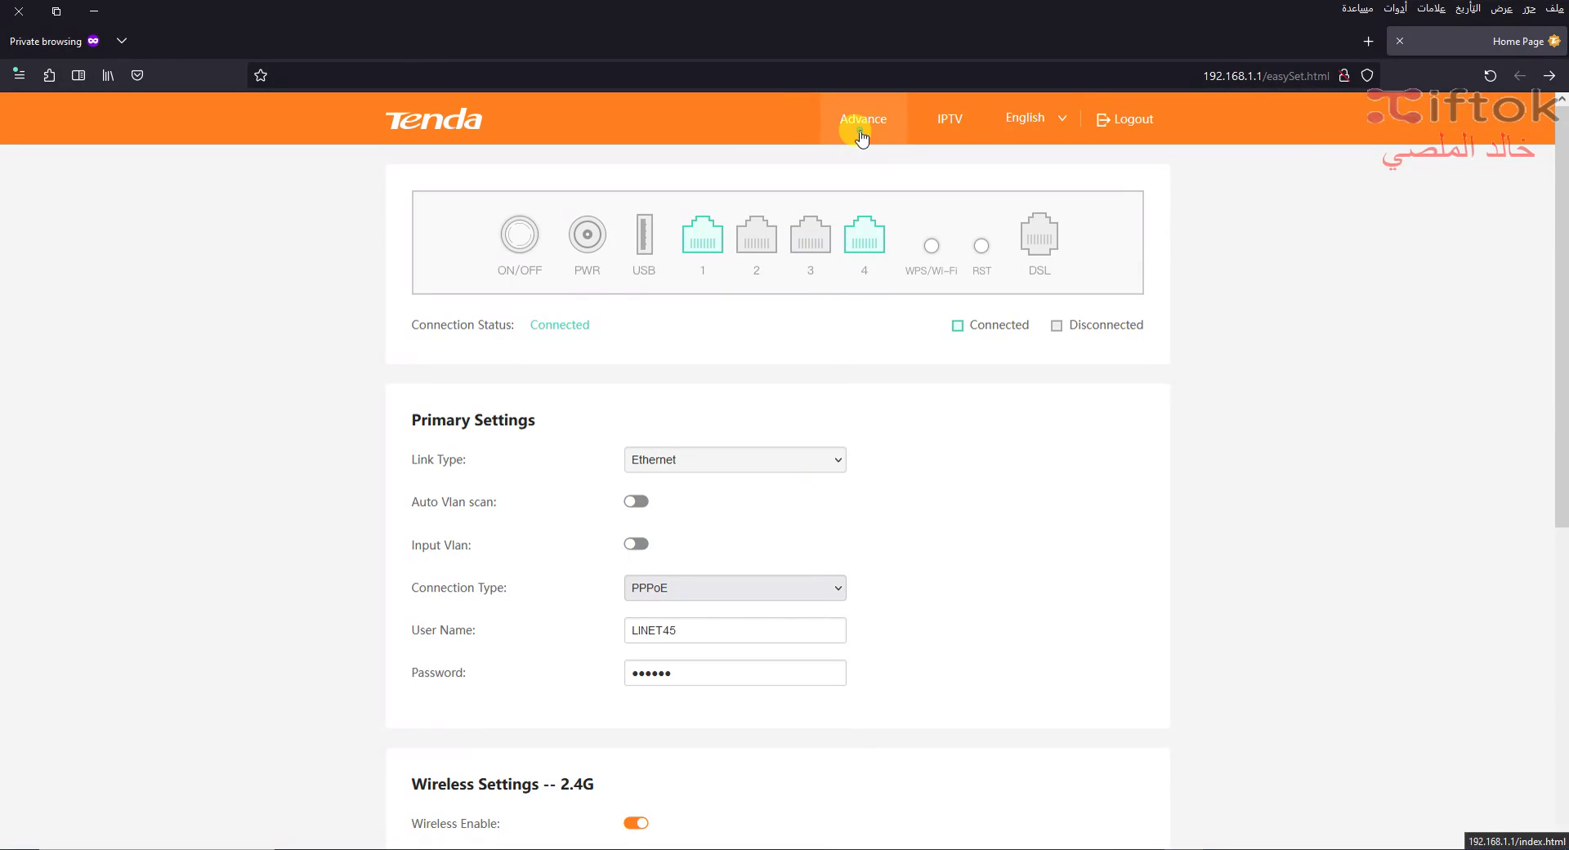
click(861, 137)
click(171, 211)
click(178, 378)
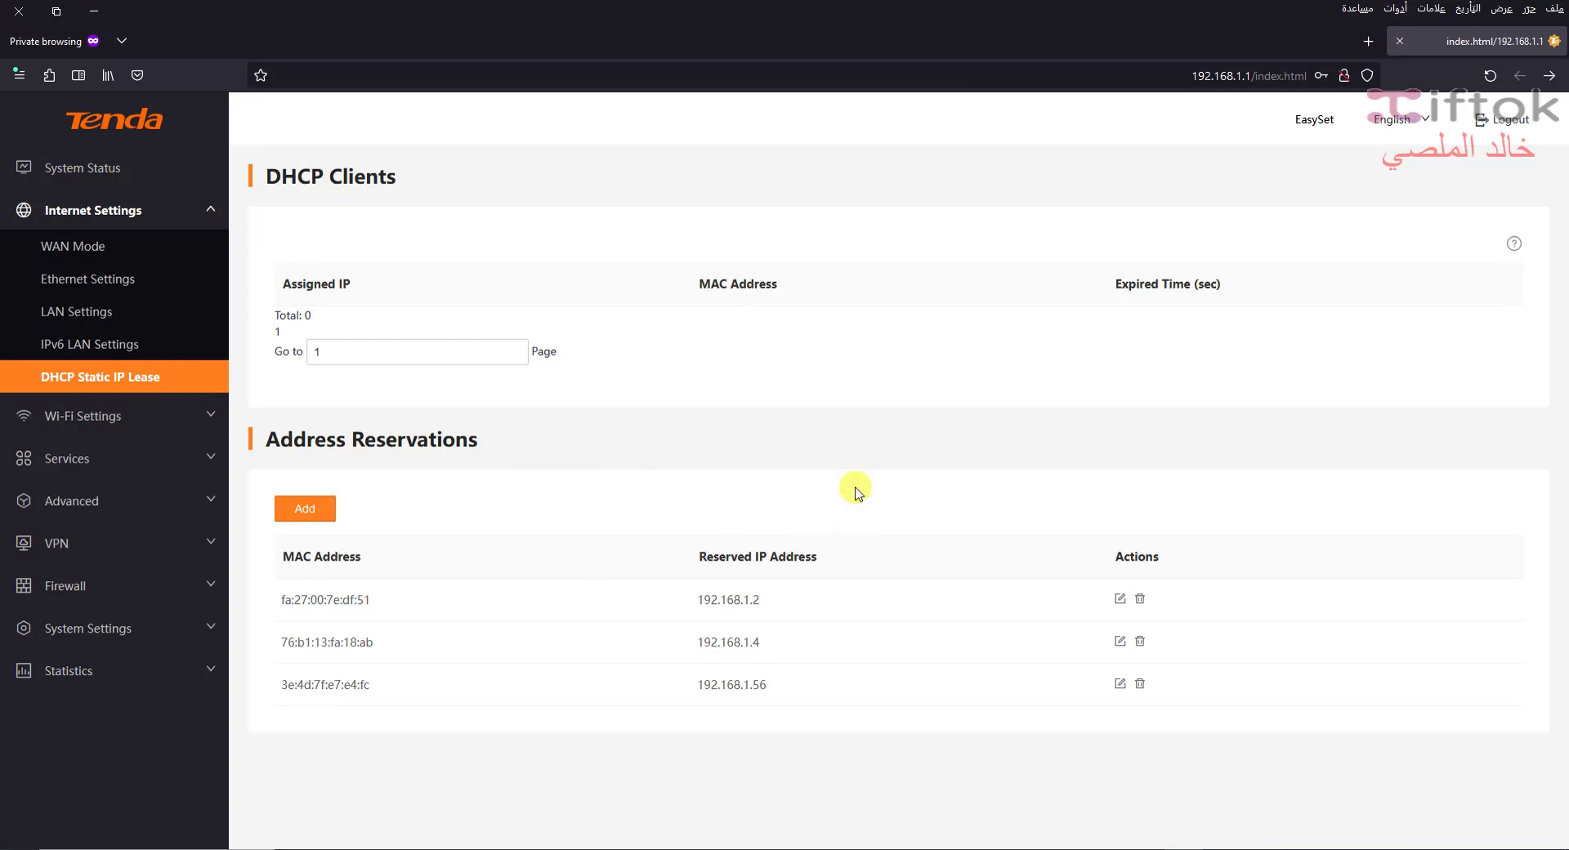
- Go to Advanced > Bandwidth Control, where bandwidth control is currently disabled
click(163, 501)
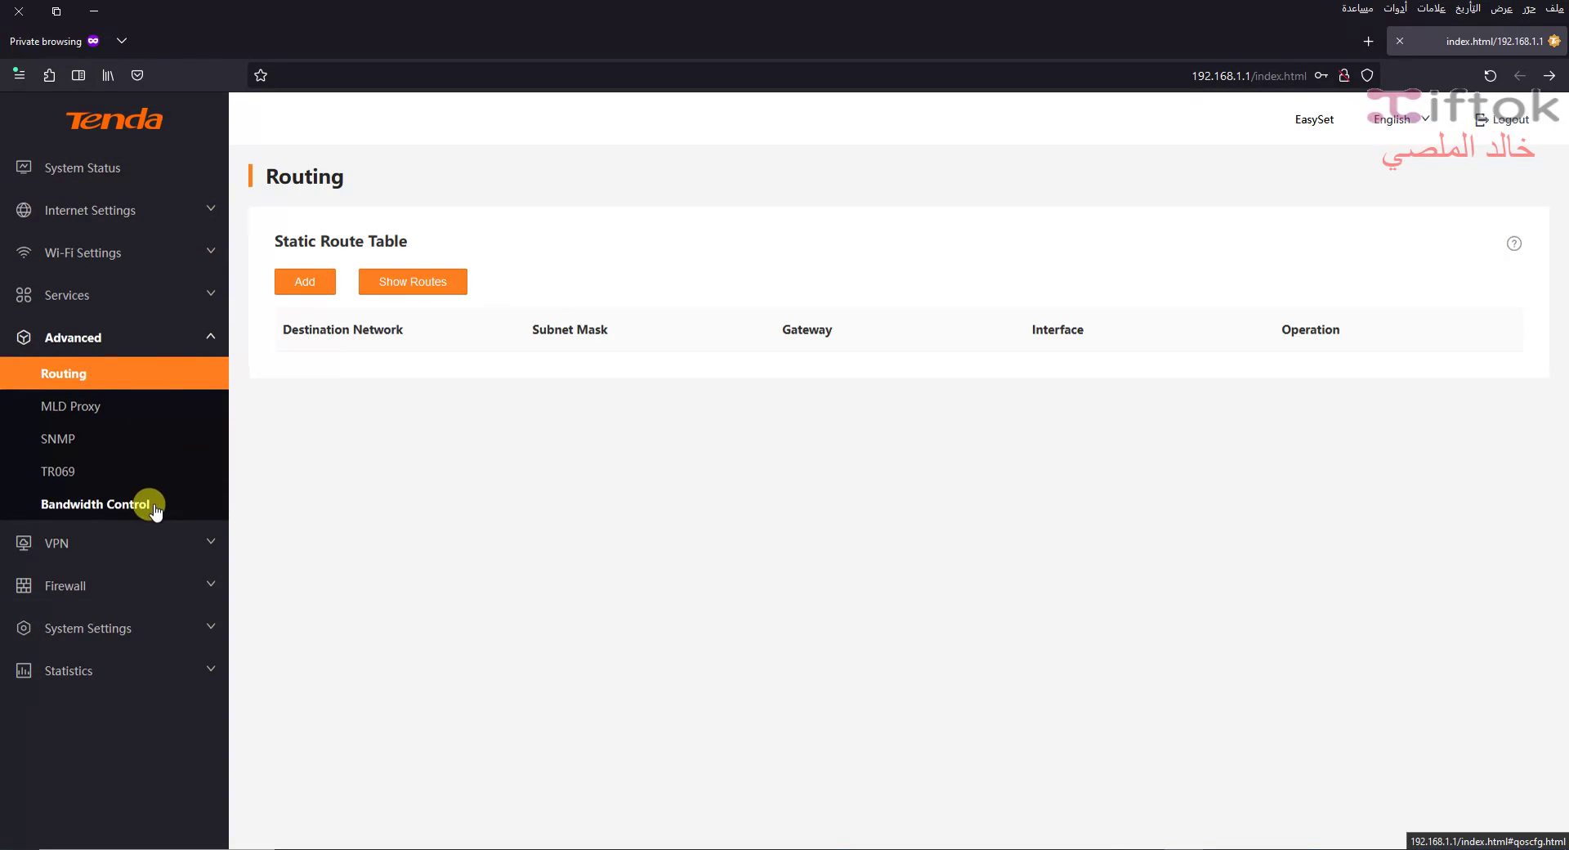
click(139, 505)
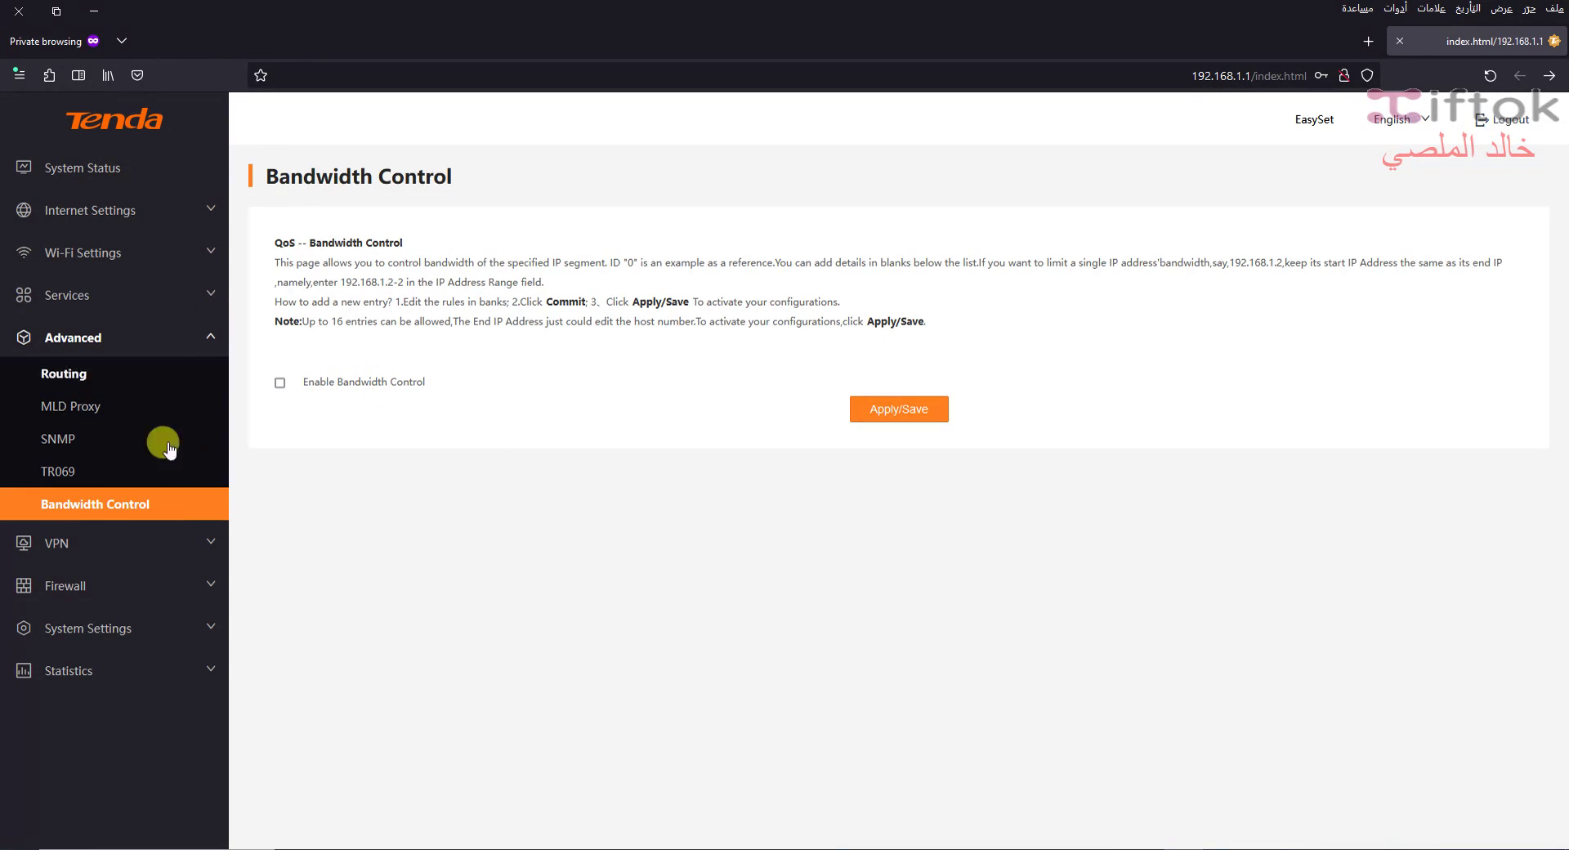
- Enable bandwidth control
click(280, 384)
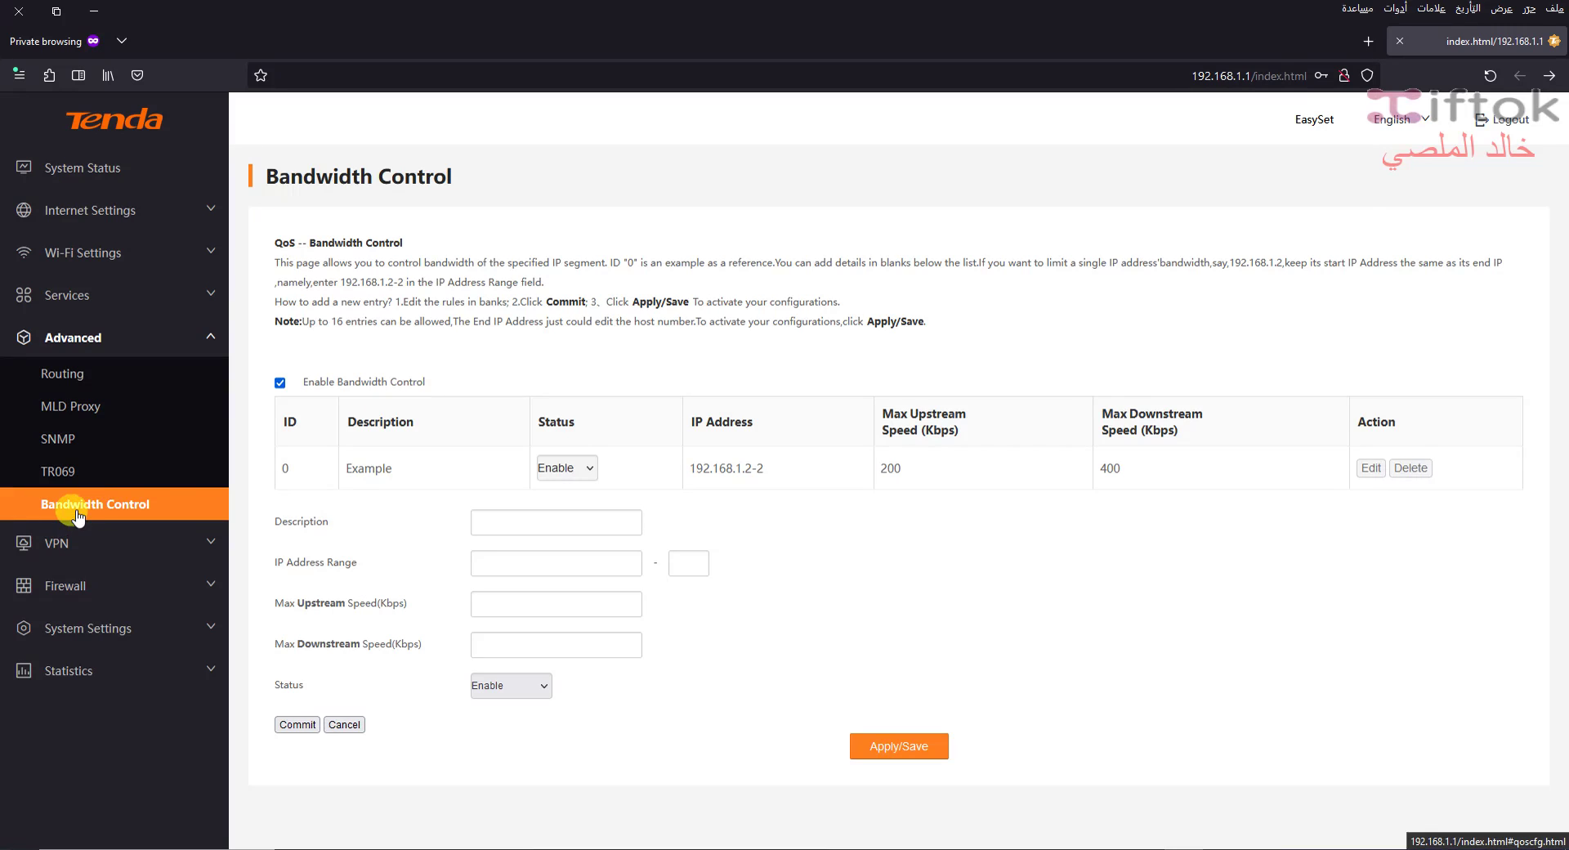
click(74, 507)
click(282, 383)
- Start a new rule with description 'all' and starting IP 192.168.1.2
click(563, 521)
text(all)
click(570, 560)
text(192.168.1.)
click(751, 470)
double_click(749, 468)
click(566, 556)
- Set the IP range end to 254 and max downstream to 1024 Kbps
click(687, 563)
text(254)
drag(273, 603, 396, 604)
click(533, 609)
text(12)
click(538, 641)
text(1024)
- Correct the rule's max upstream speed to 412 Kbps
double_click(495, 644)
drag(485, 645, 468, 645)
double_click(571, 603)
click(482, 603)
drag(482, 604, 492, 602)
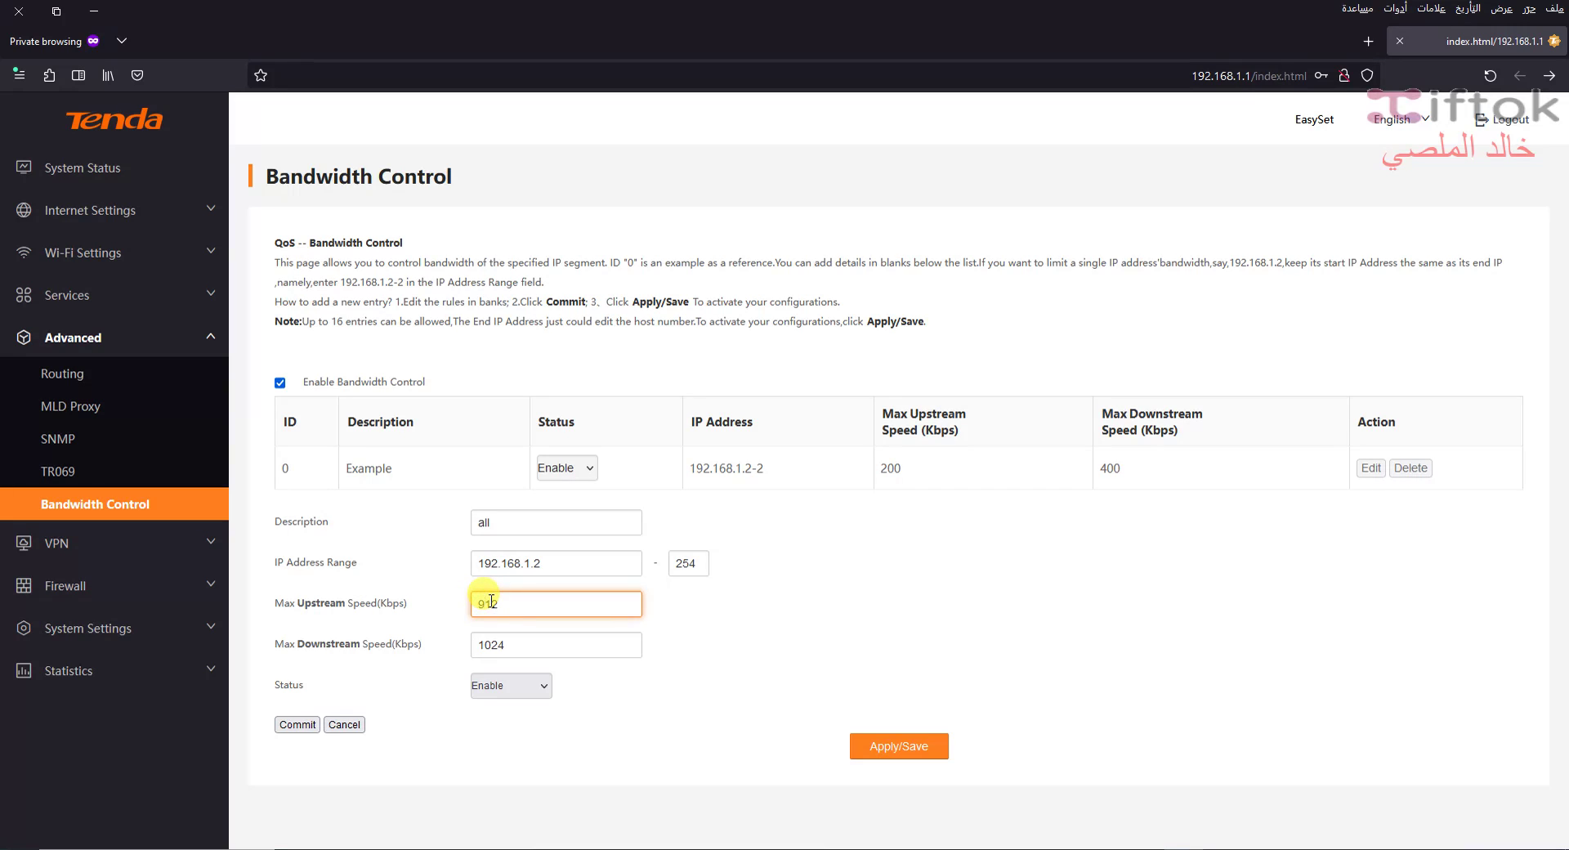
drag(490, 603, 467, 605)
text(4)
- Keep the rule status Enable, add rule 'all' to the table and save
click(506, 686)
click(507, 708)
click(518, 697)
click(508, 710)
click(296, 726)
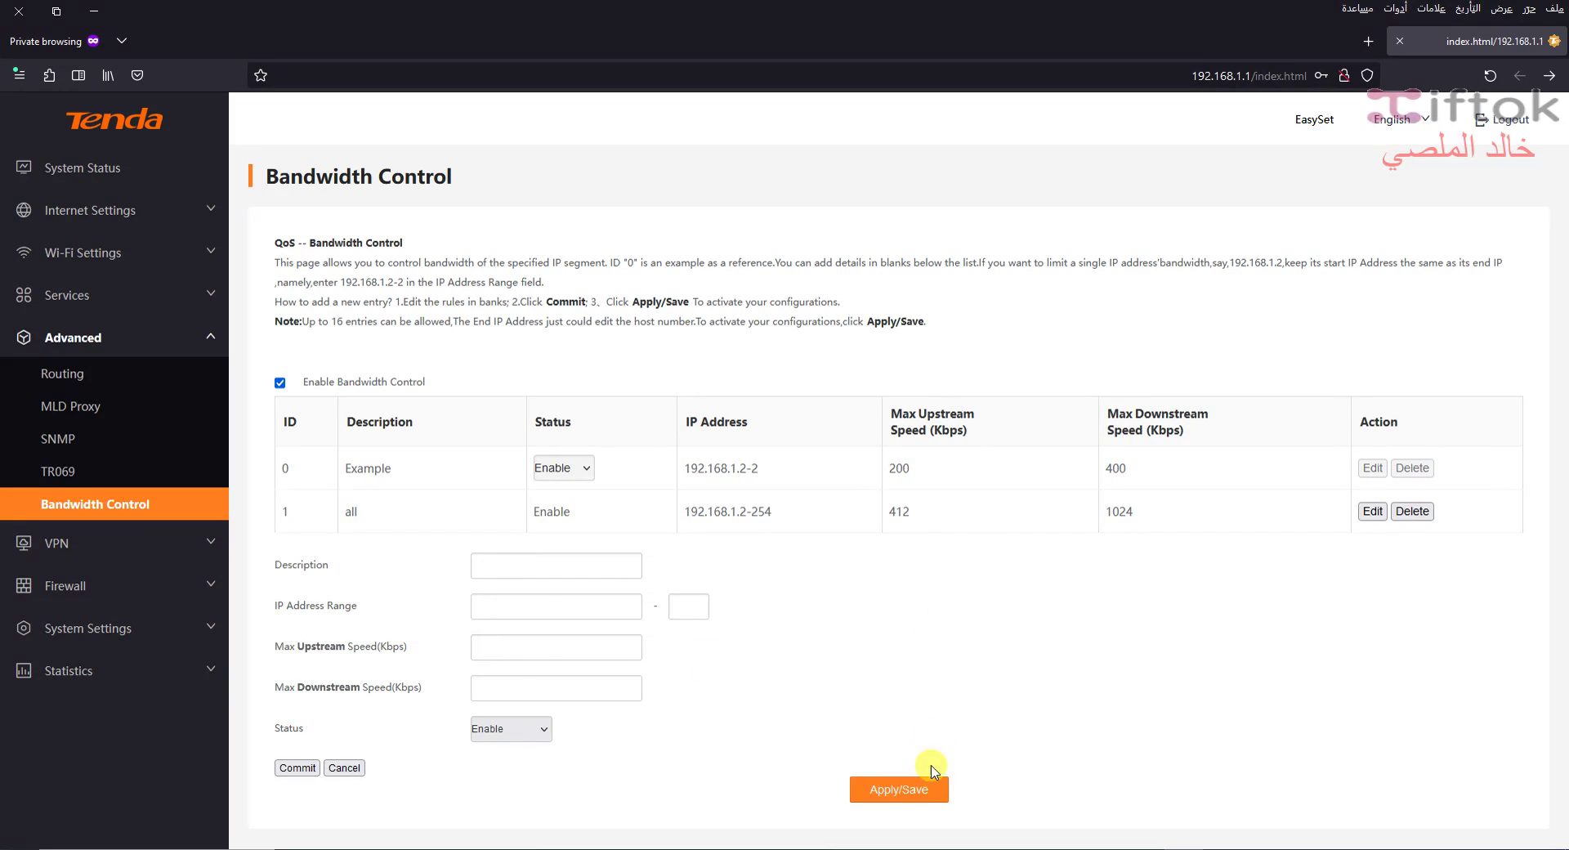
click(915, 790)
- Review the saved rule's values, including 412 Kbps upstream
mouse_move(696, 511)
mouse_down()
mouse_move(1034, 492)
mouse_move(1156, 513)
mouse_move(1048, 520)
mouse_up()
click(1157, 513)
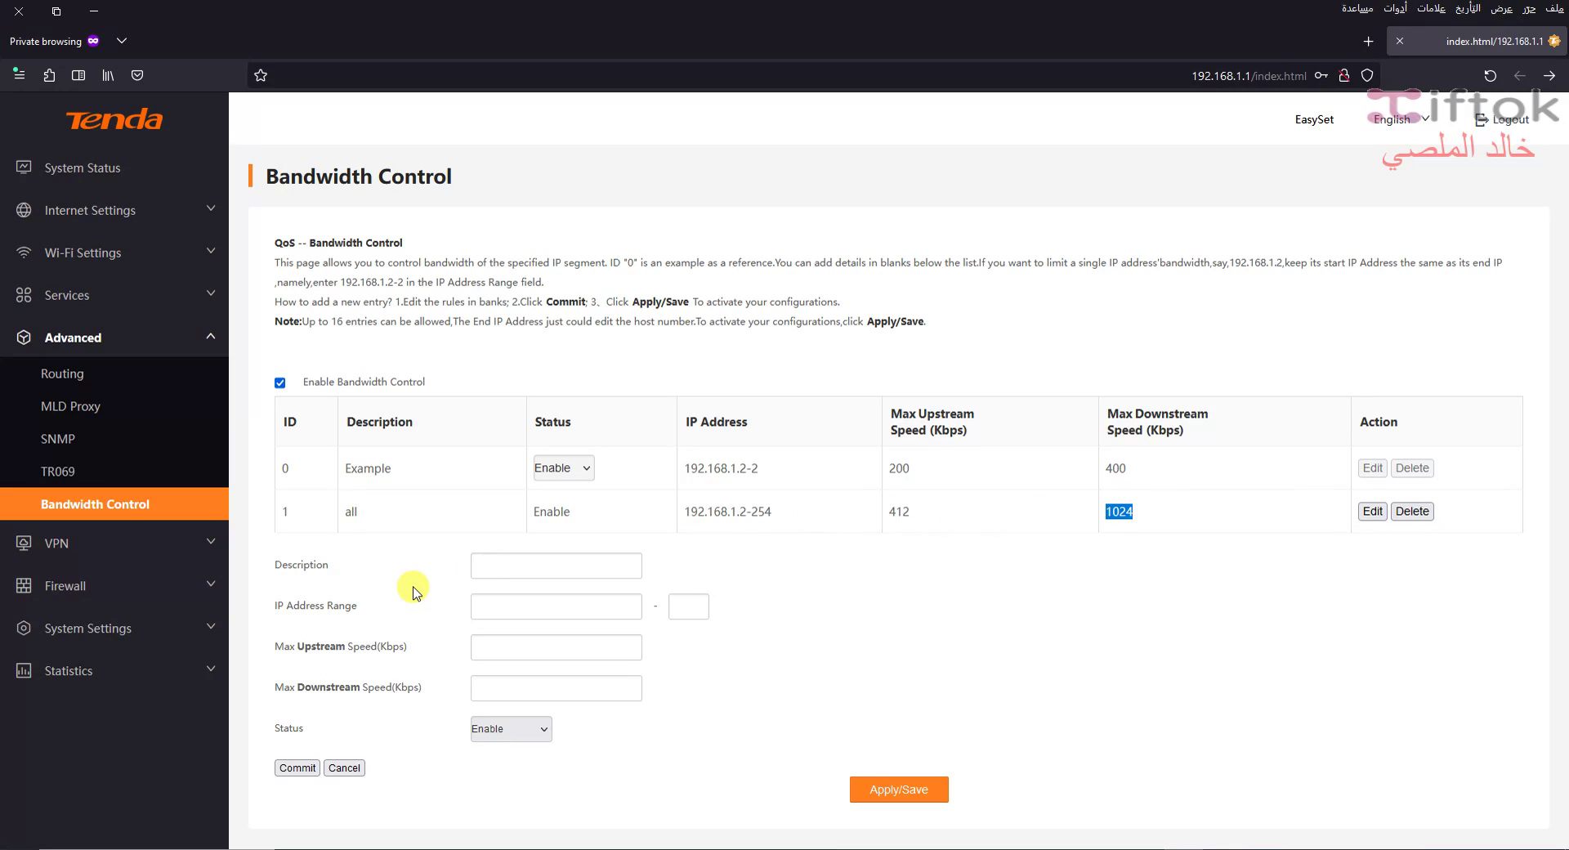
drag(909, 511, 858, 530)
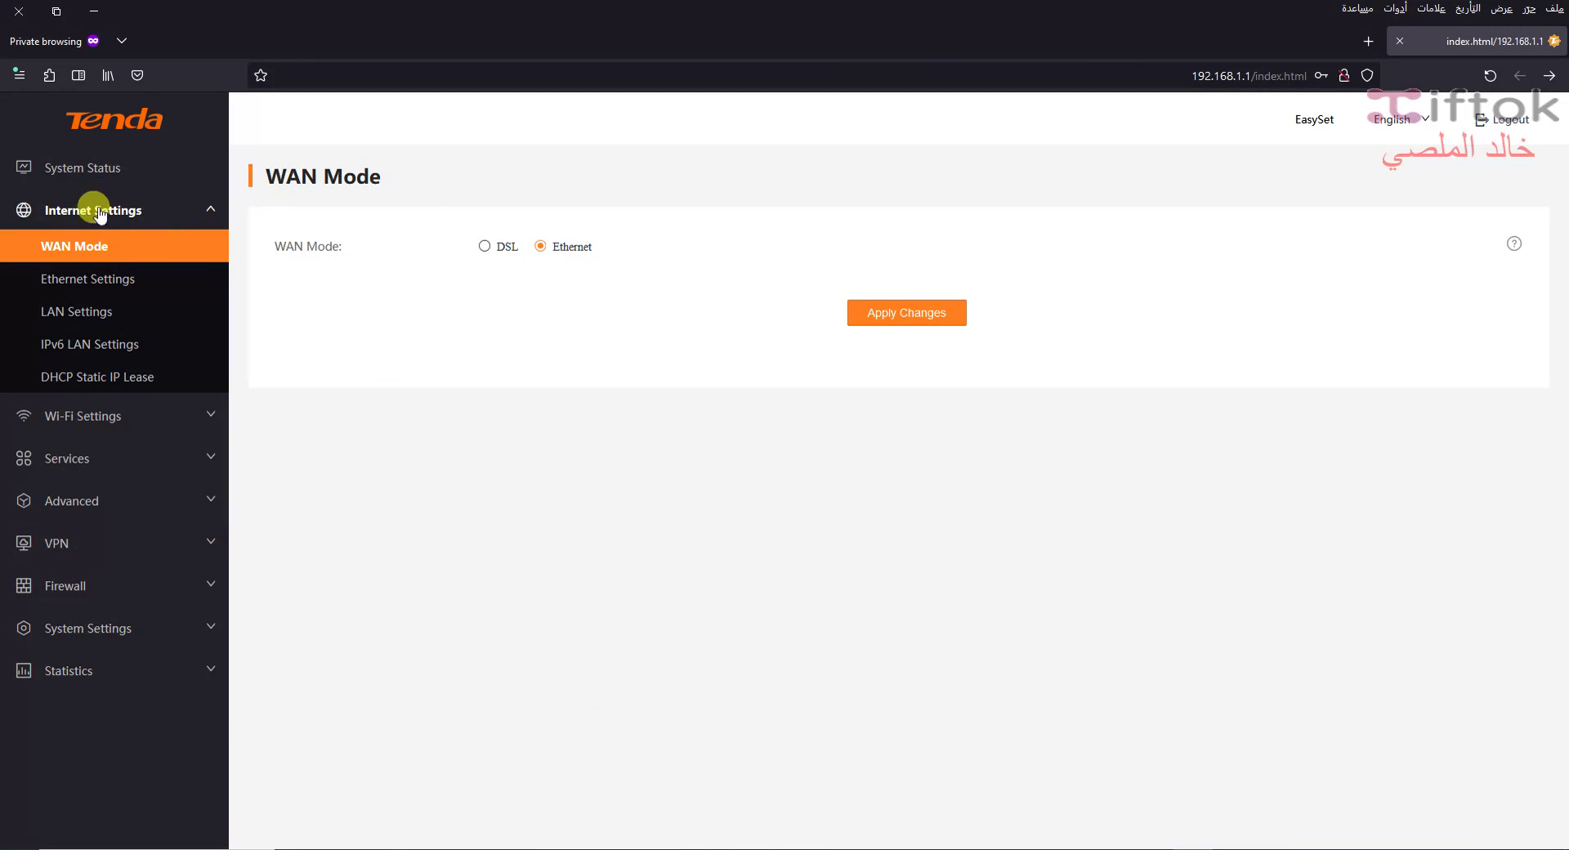
- Return to Internet Settings > DHCP Static IP Lease
click(100, 215)
click(98, 211)
click(111, 384)
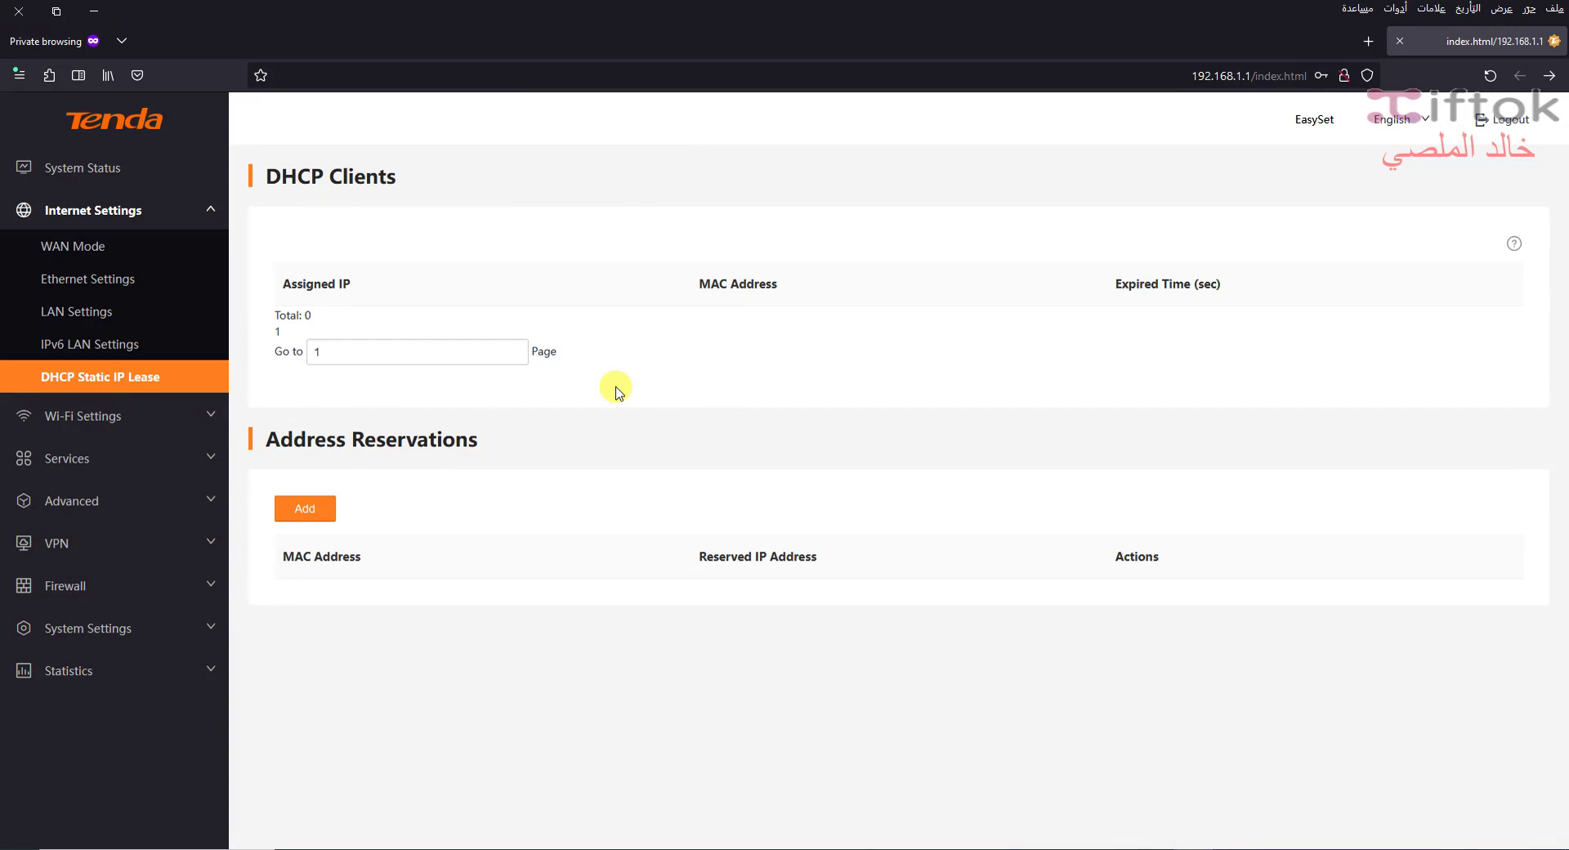
- Reload the admin page and reopen DHCP Static IP Lease so client 192.168.1.56 appears
click(1491, 75)
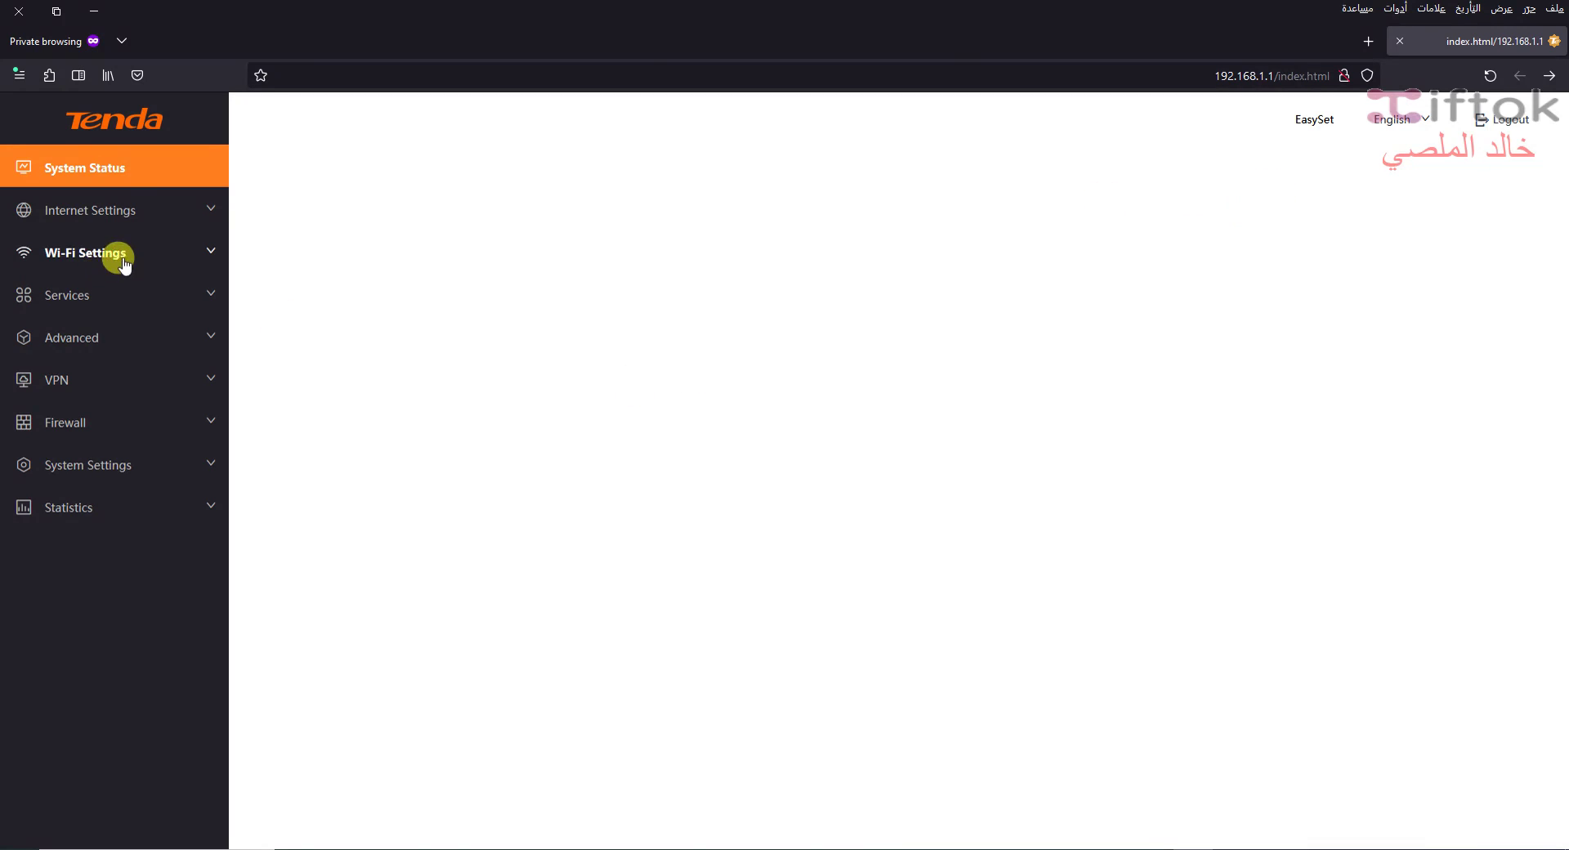
click(127, 209)
click(151, 377)
- Copy the MAC address of client 192.168.1.56
mouse_move(278, 327)
mouse_down()
mouse_move(406, 327)
mouse_move(281, 327)
mouse_up()
click(451, 326)
double_click(342, 326)
triple_click(779, 328)
right_click(779, 329)
click(744, 342)
drag(277, 327, 352, 327)
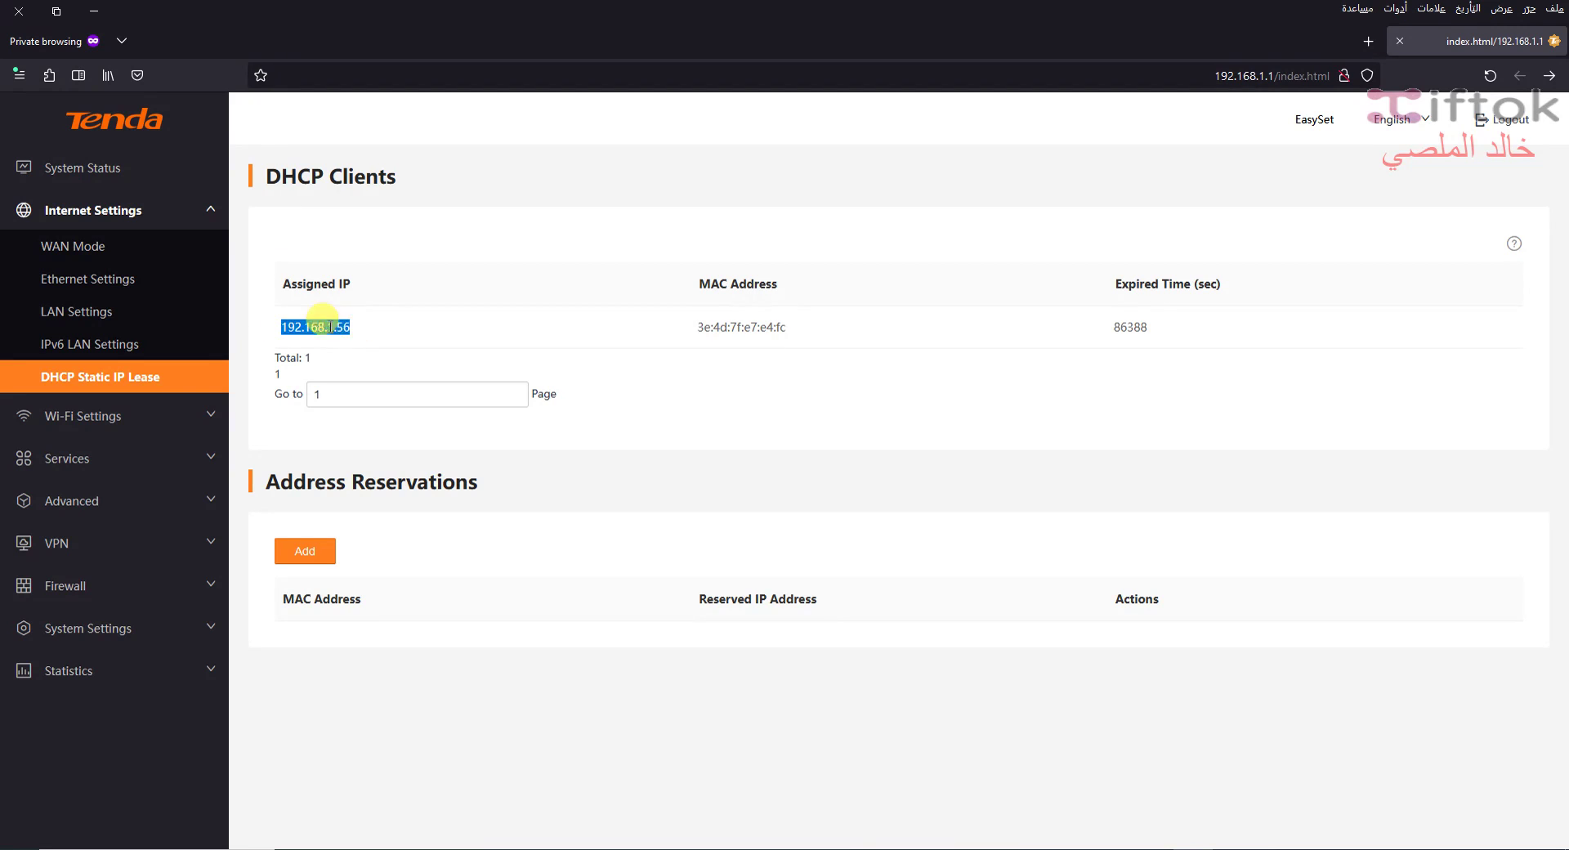
- Try reserving 192.168.1.2 for the pasted MAC, then dismiss the error and close the form
click(330, 550)
click(985, 462)
right_click(993, 462)
click(948, 585)
click(1041, 455)
click(996, 501)
text(92.168.1.2)
click(903, 582)
click(654, 512)
click(1136, 390)
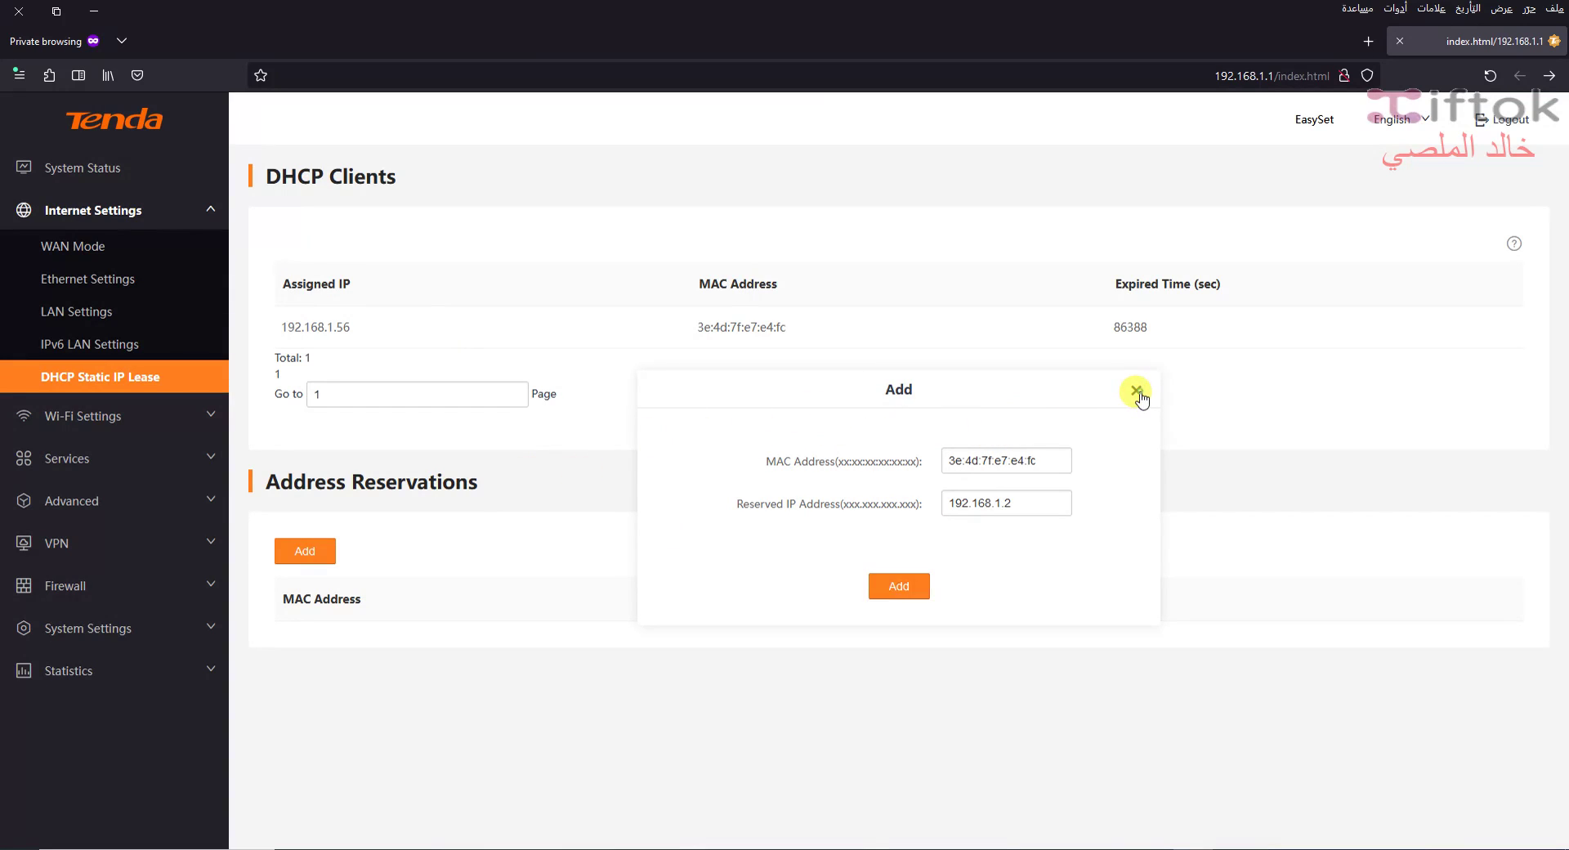
- Re-copy MAC 3e:4d:7f:e7:e4:fc and save its reservation at 192.168.1.56
triple_click(711, 326)
right_click(711, 327)
click(728, 341)
triple_click(327, 326)
click(305, 551)
drag(1004, 503, 1094, 504)
text(56)
click(897, 583)
- Copy the client's MAC address and delete the 192.168.1.56 reservation
double_click(308, 327)
double_click(720, 326)
right_click(722, 326)
click(747, 322)
triple_click(758, 325)
right_click(758, 324)
click(740, 335)
click(1140, 642)
click(690, 494)
- Reboot the router from the reboot and reset page, then reload the admin page
click(97, 629)
click(922, 245)
click(692, 499)
click(1488, 73)
- Add a static lease binding the pasted MAC to 192.168.1.2
click(144, 211)
click(138, 378)
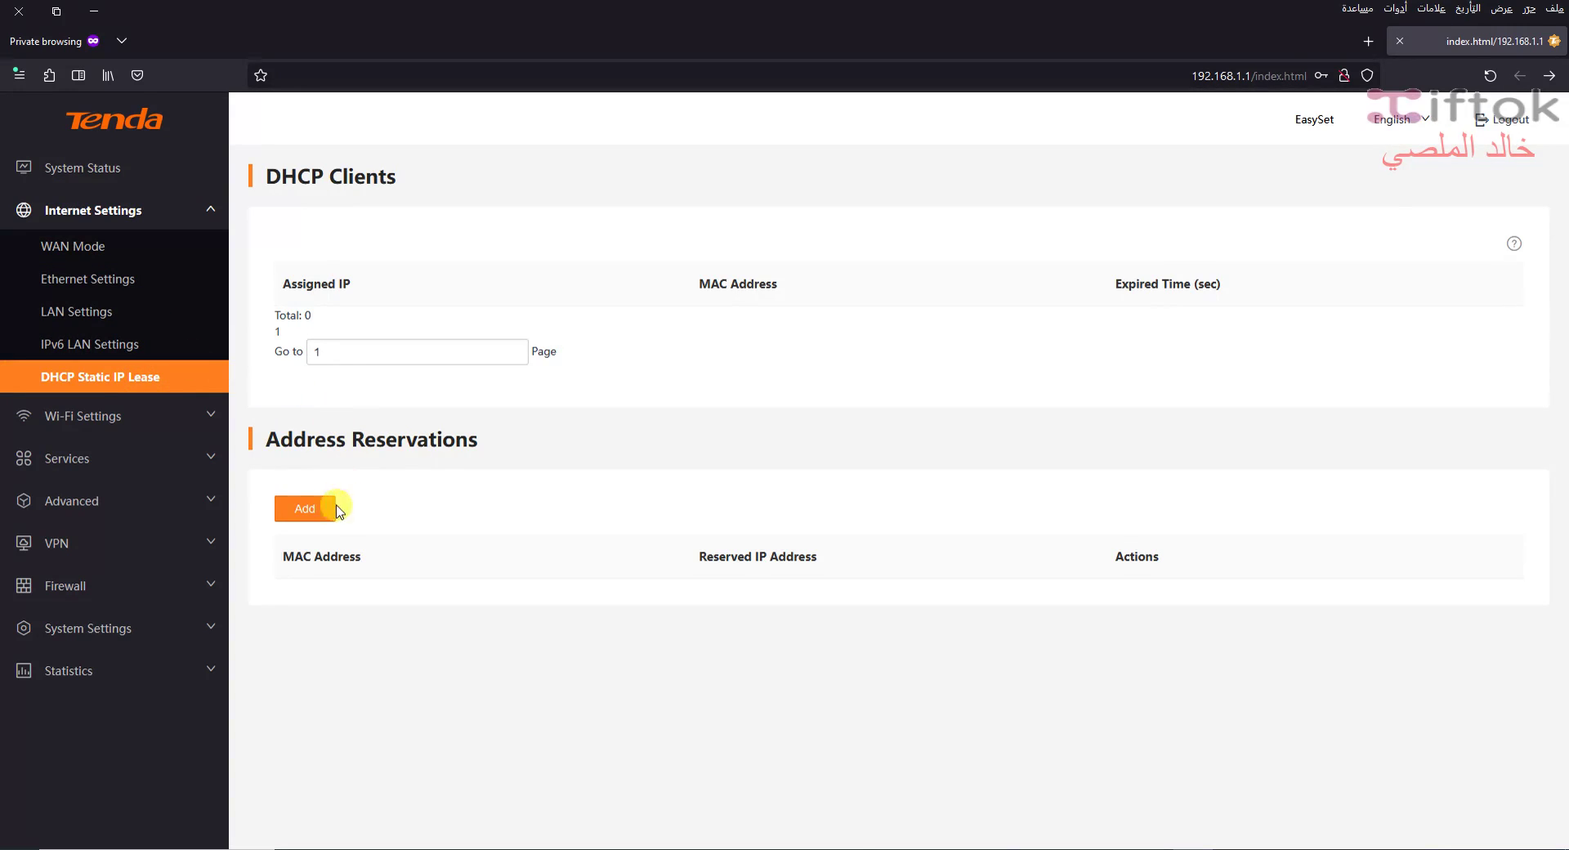
click(327, 507)
click(1008, 462)
right_click(1008, 463)
click(862, 598)
click(965, 503)
text(192.168.1.2)
click(901, 586)
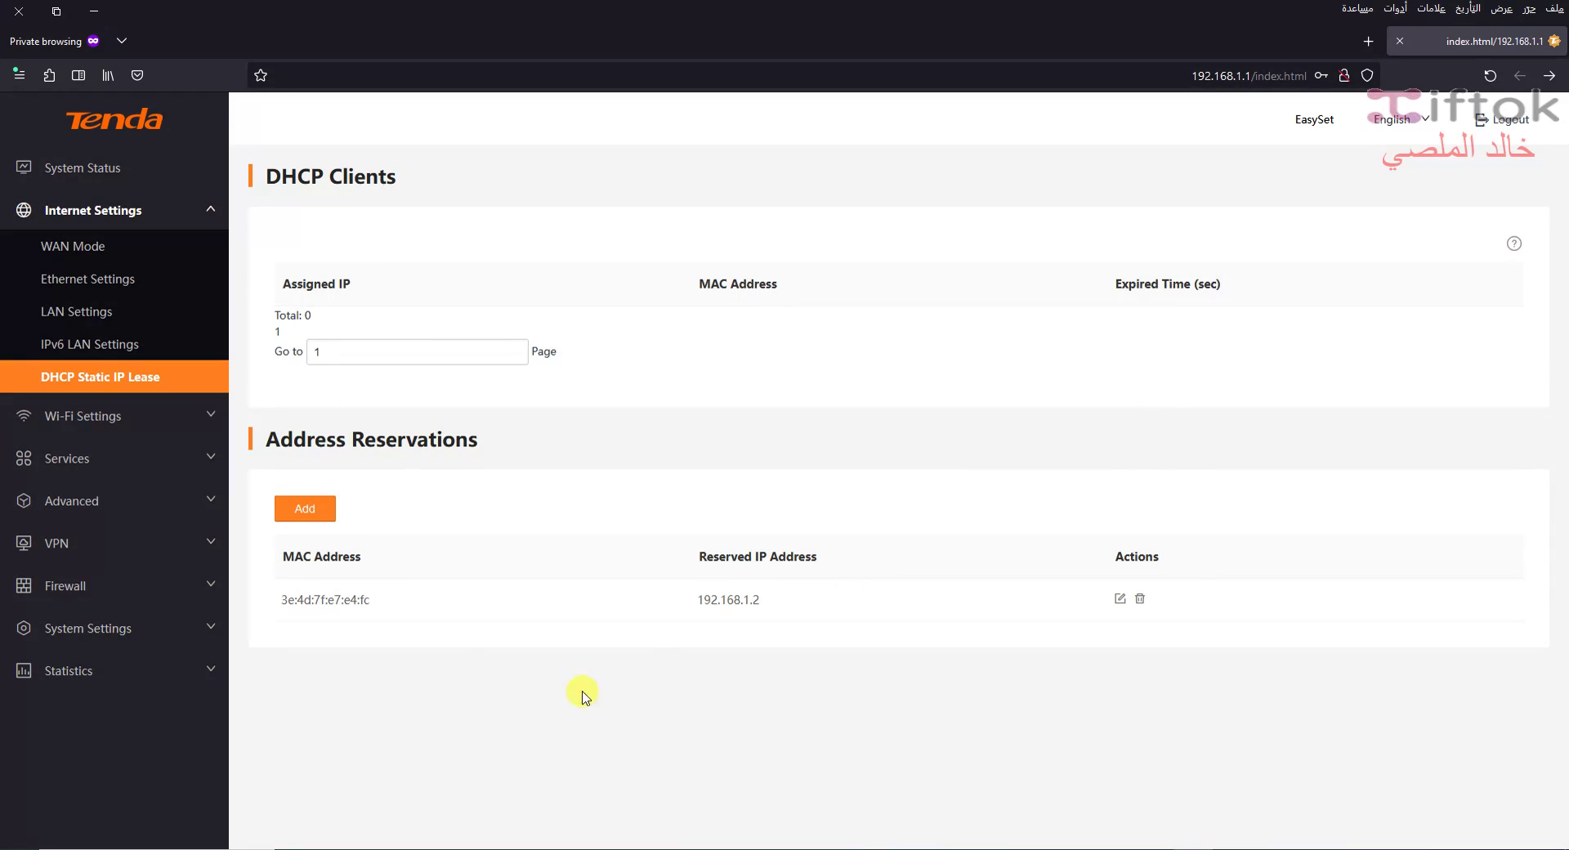
- Reload the admin page and confirm the 192.168.1.2 reservation on the static lease page
click(1489, 77)
click(131, 267)
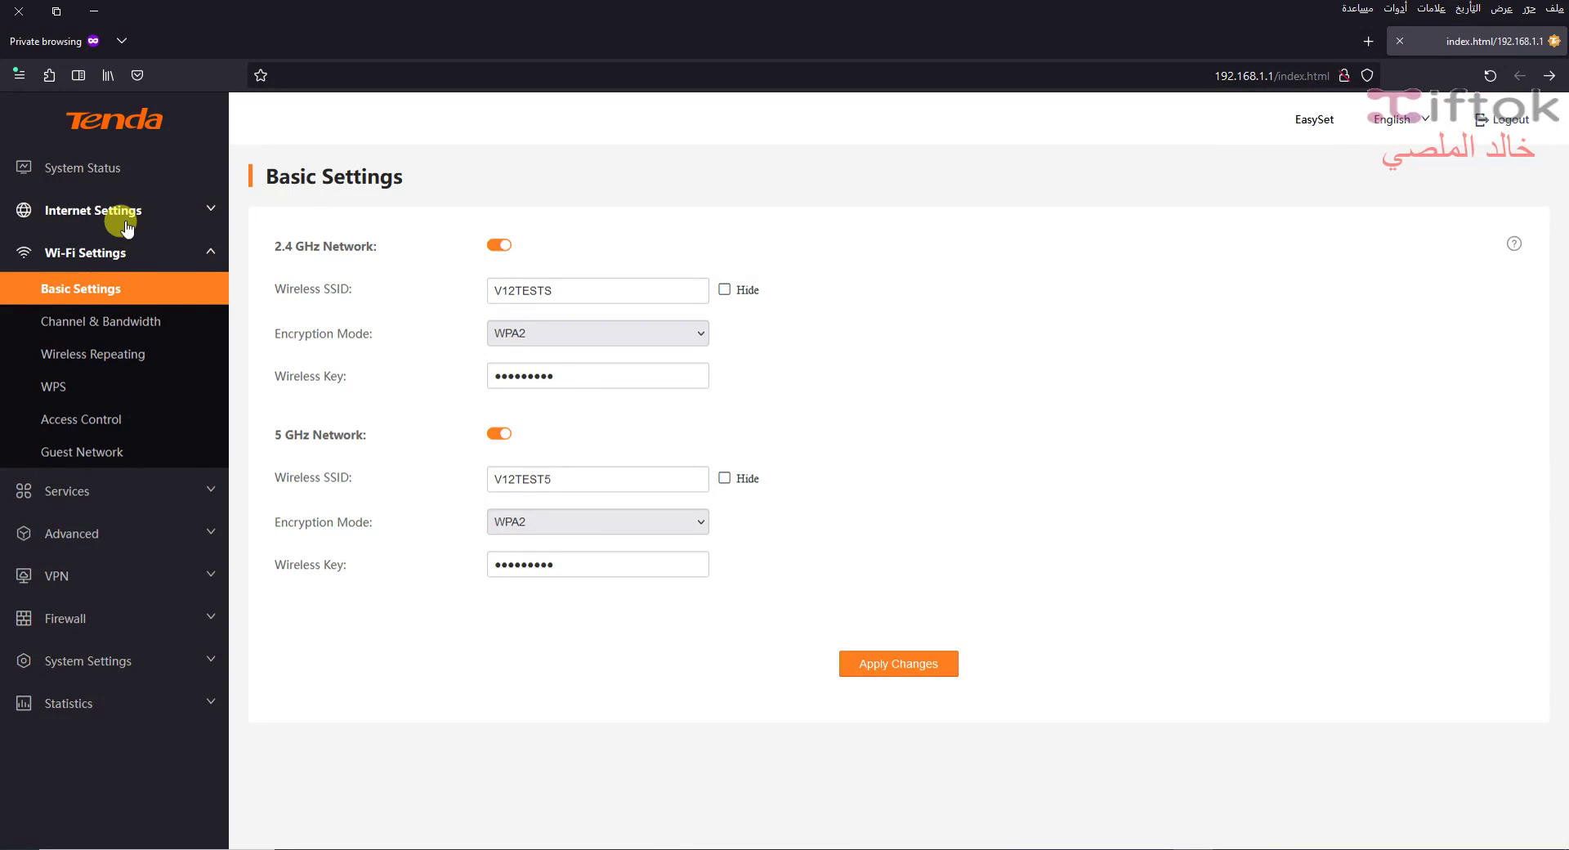
click(115, 210)
click(206, 374)
drag(292, 328, 513, 331)
- Open Bandwidth Control and start editing the 'all' rule's start IP
click(138, 495)
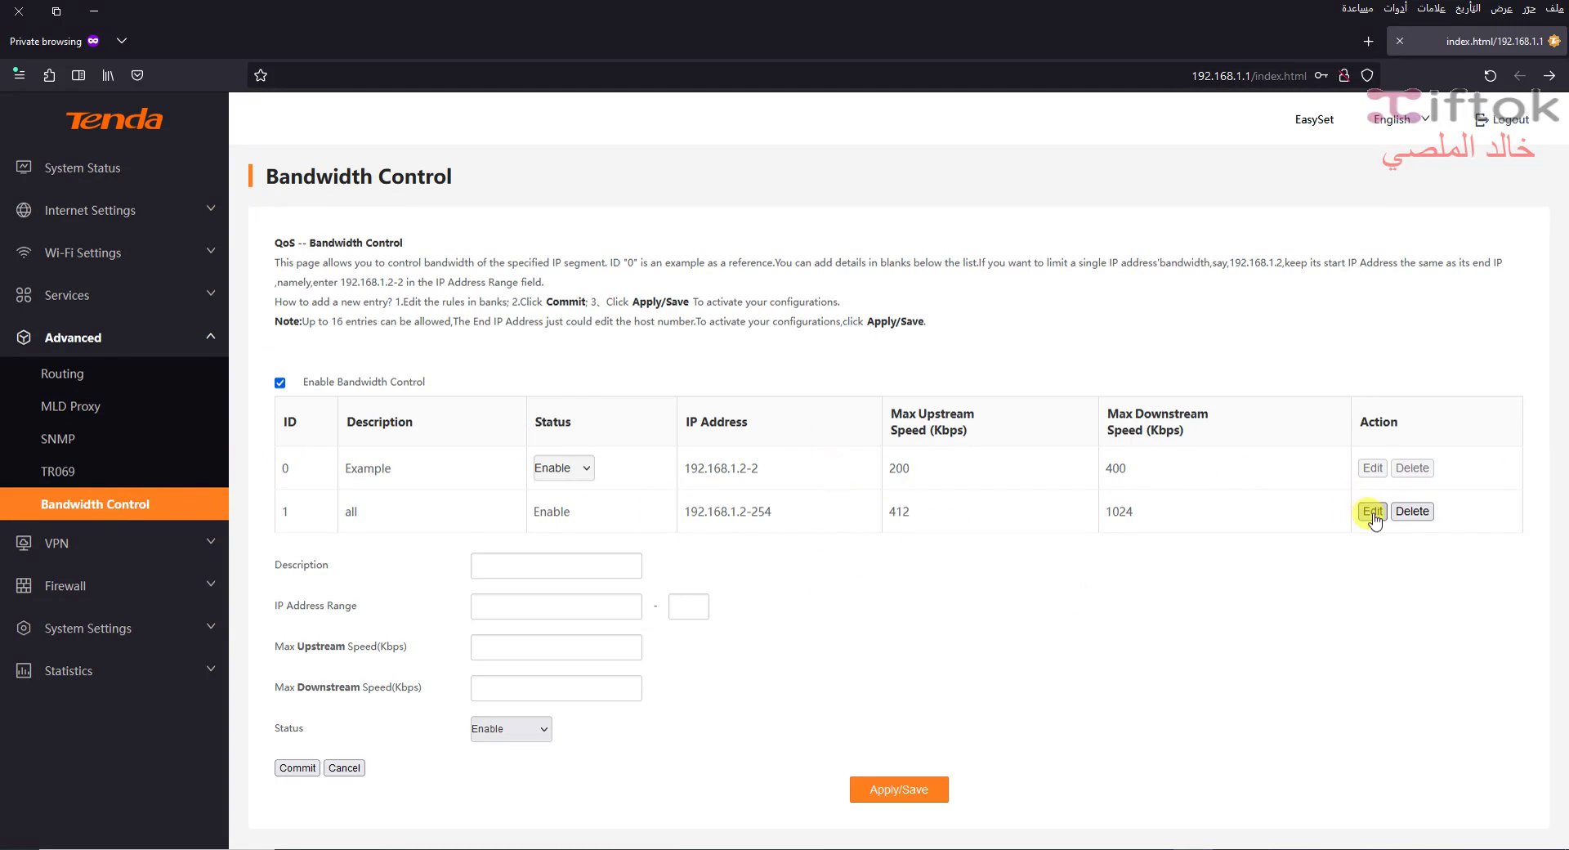
click(1373, 511)
drag(534, 607, 554, 606)
click(887, 789)
- Fill the rule: range 192.168.1.2–2, description 'my', upstream 1024, downstream 402 Kbps
drag(543, 607, 532, 606)
text(2)
double_click(684, 606)
text(2)
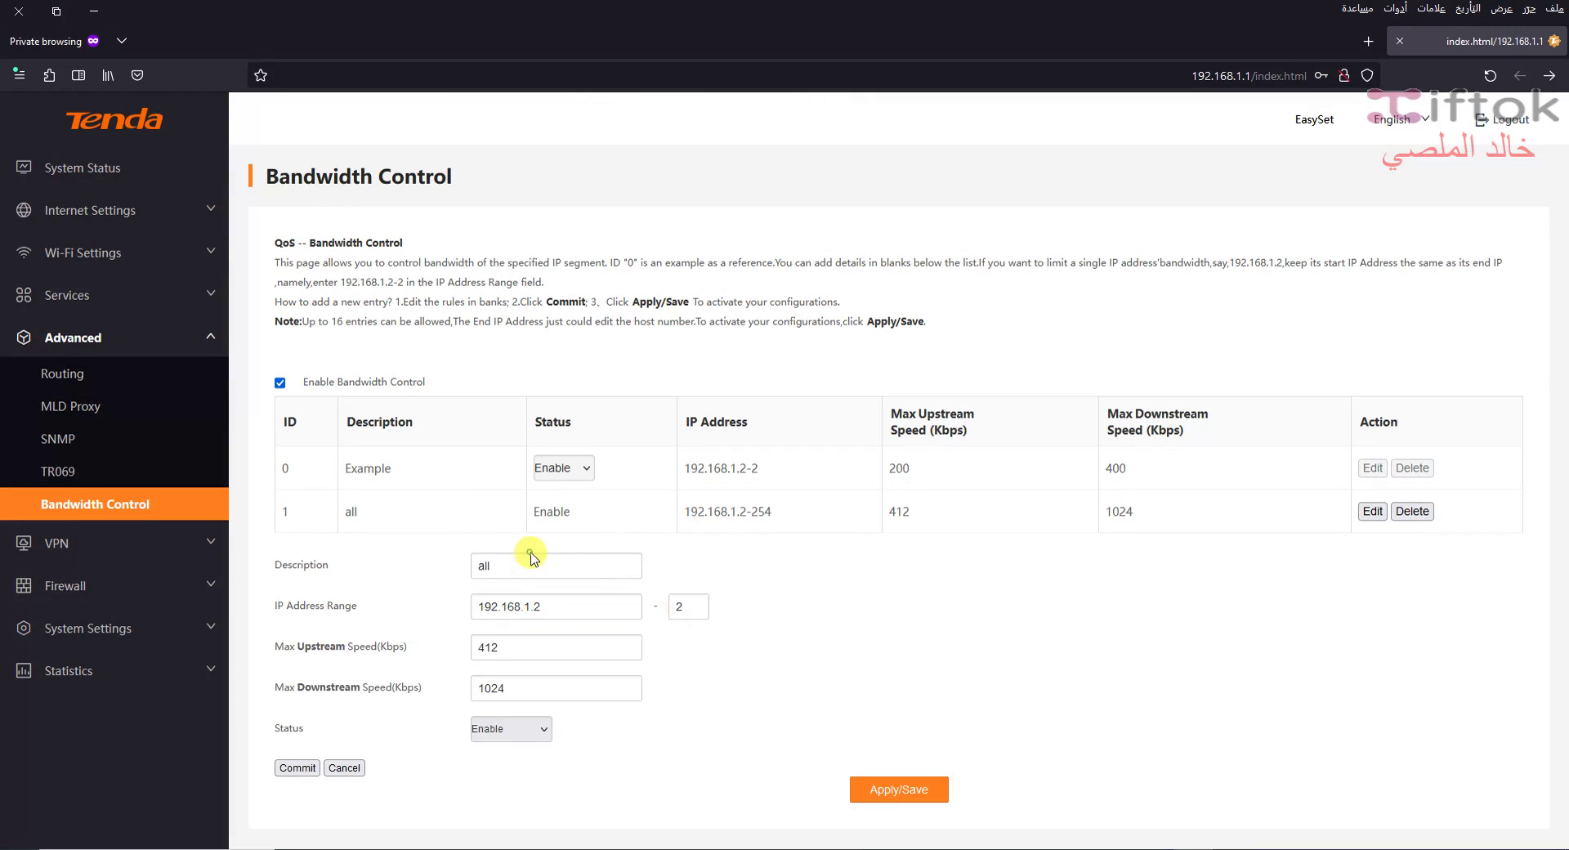
double_click(505, 567)
text(my)
double_click(514, 636)
text(1024)
double_click(552, 689)
text(4020)
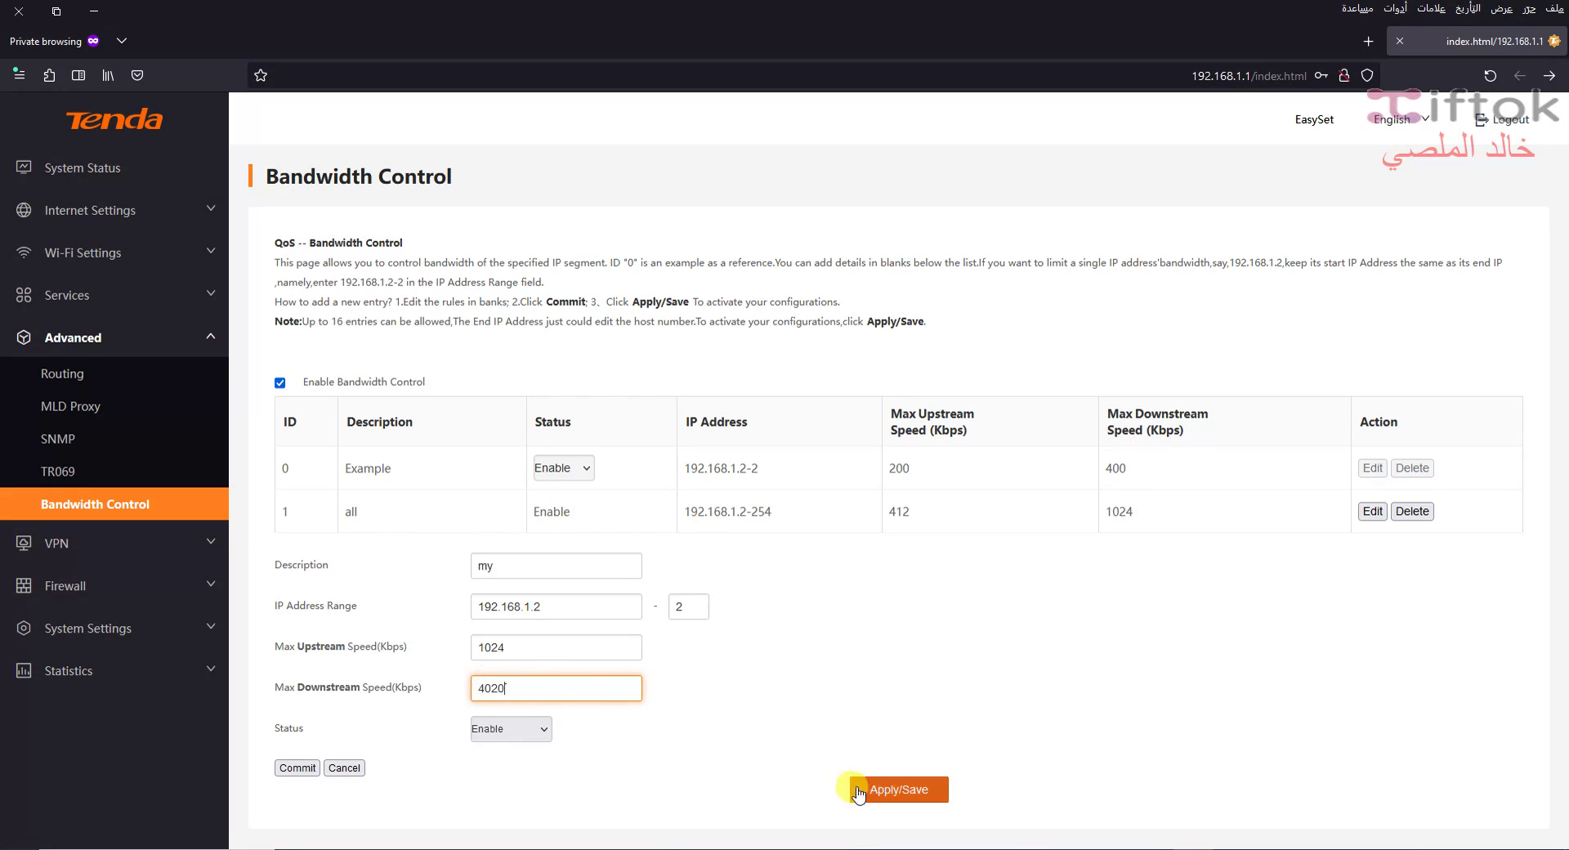
- Try committing the new bandwidth rule and dismiss the resulting alerts
click(858, 792)
click(654, 499)
click(305, 769)
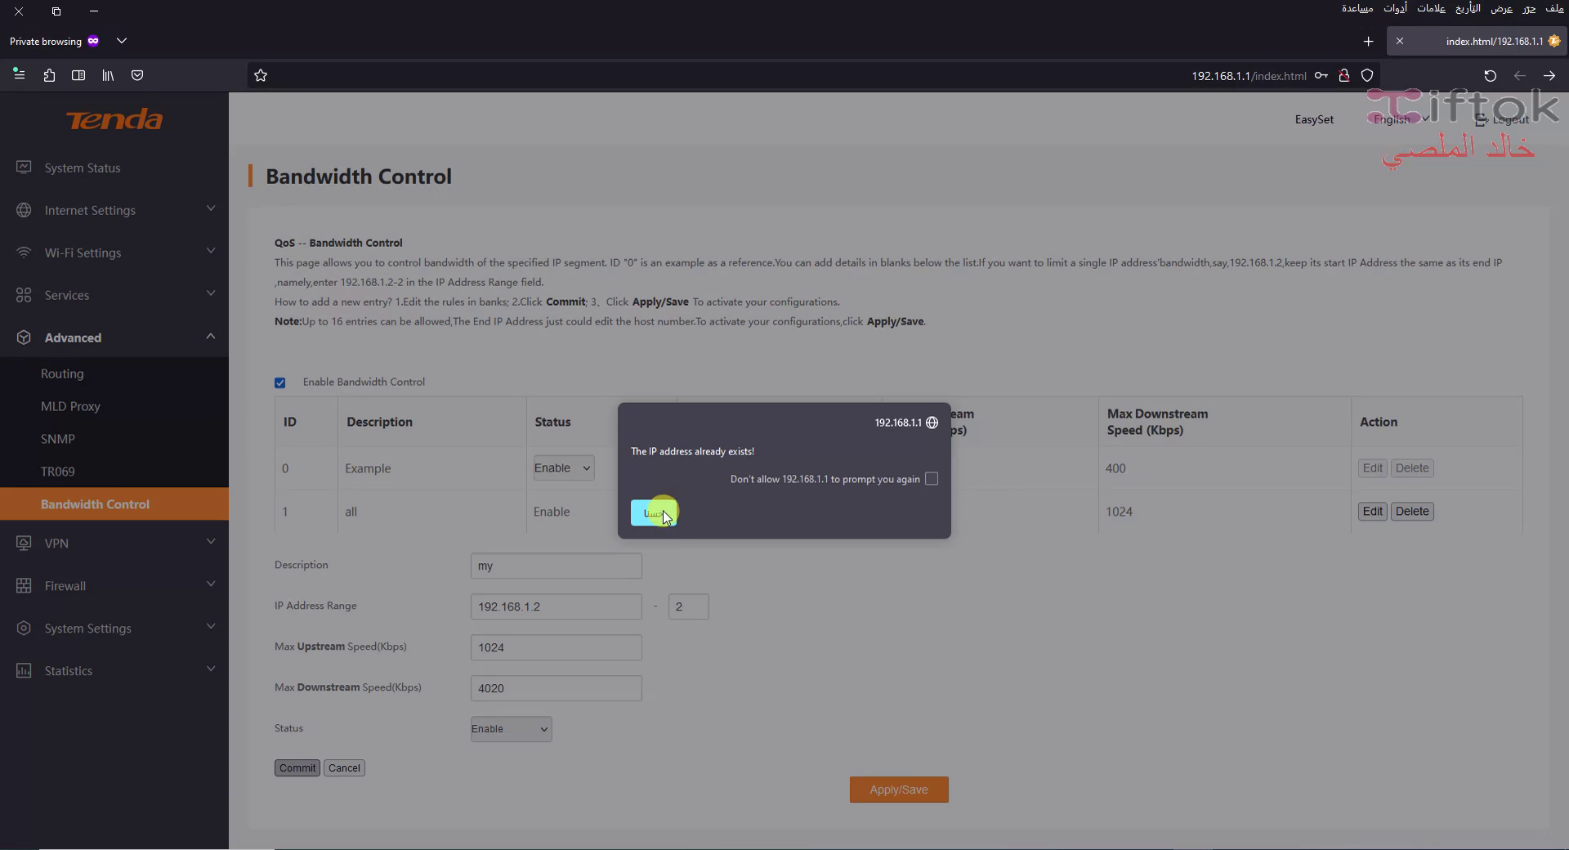
double_click(662, 512)
click(744, 512)
- Change the 'all' rule's start IP to 192.168.1.3 and save it
click(1373, 511)
double_click(563, 598)
text(3)
click(325, 762)
click(286, 767)
- Begin re-entering the new rule with start IP for 192.168.1.2
click(562, 564)
right_click(555, 605)
click(564, 604)
text(192.168.)
text(2)
- Enter 1024 Kbps upstream and 4048 Kbps downstream and commit the rule
click(682, 613)
click(609, 641)
text(1)
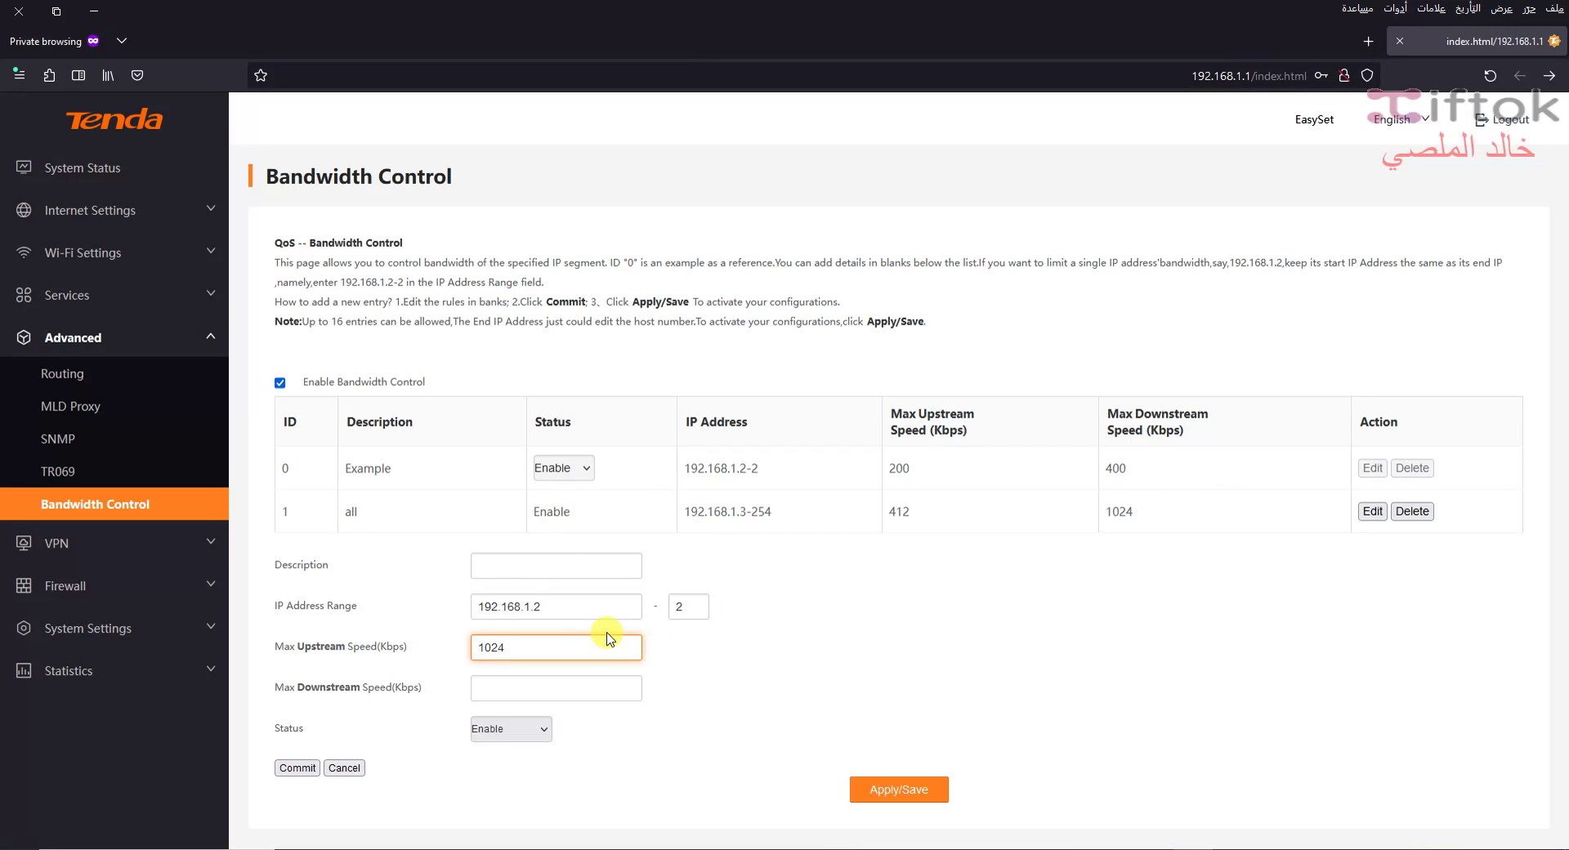
click(541, 689)
text(4048)
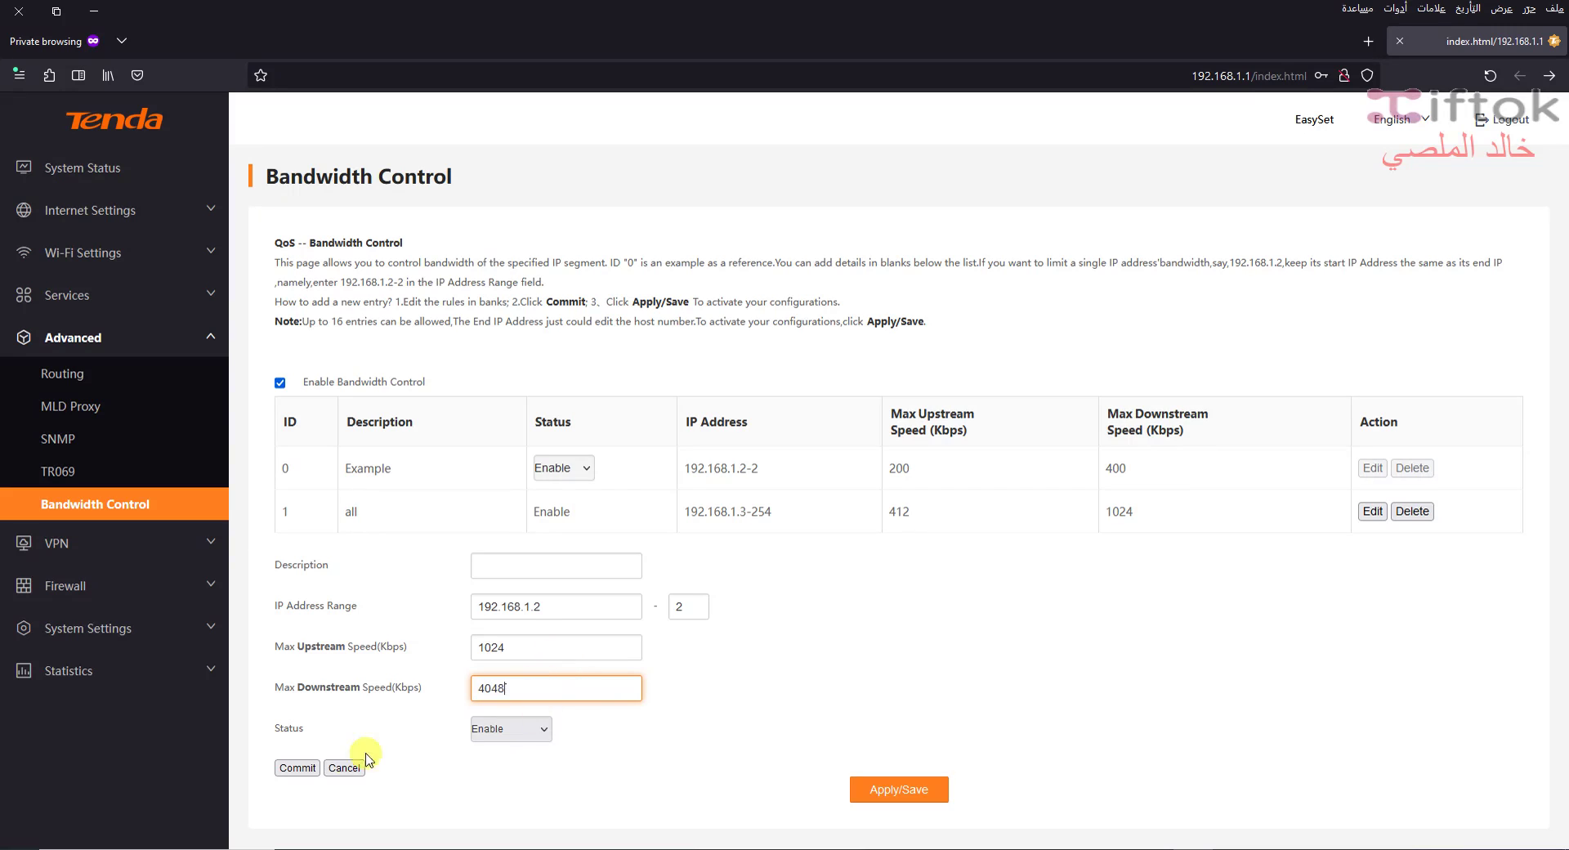
click(298, 767)
- Dismiss the description-length error and shorten the description to 'my'
click(665, 505)
click(581, 562)
key(BackSpace)
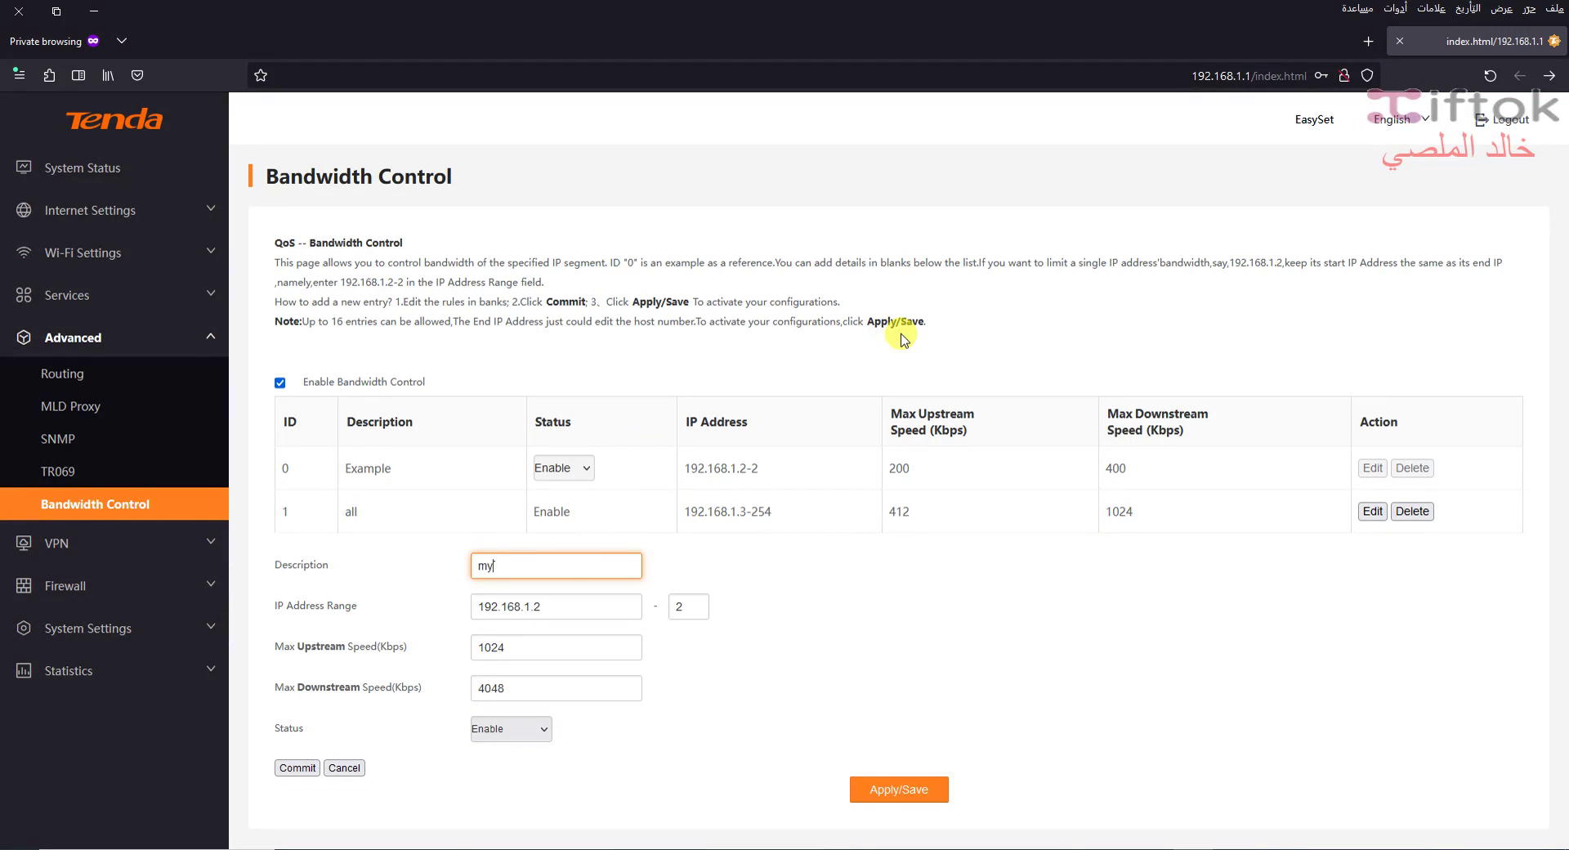